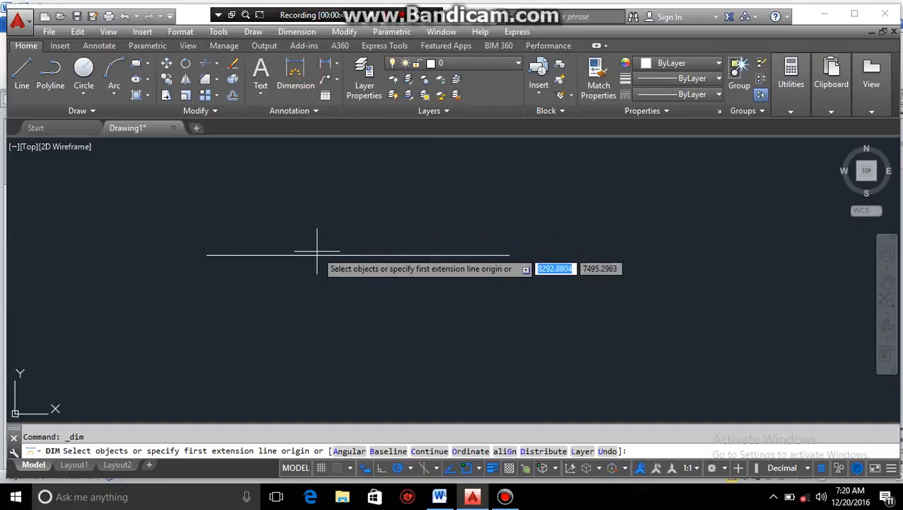
Dimension the horizontal line's length, placing the dimension above the line
key("Return")
left_click(319, 253)
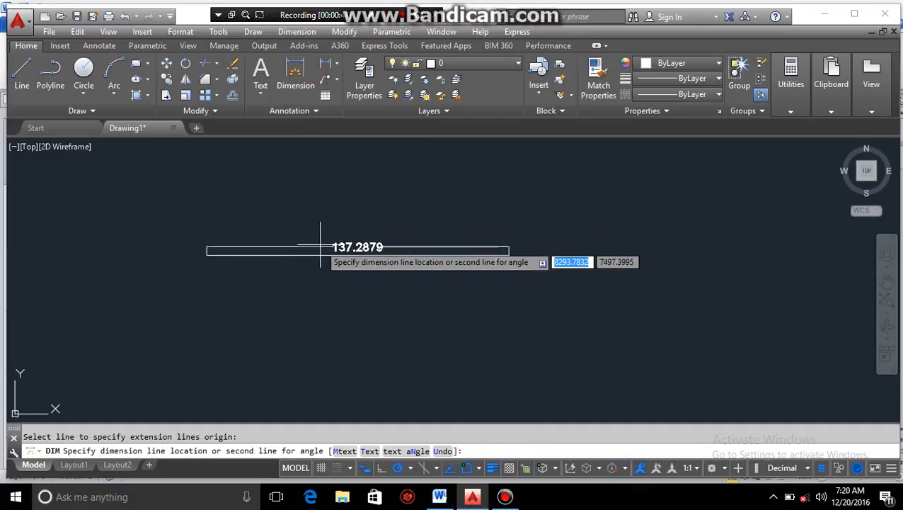
left_click(338, 218)
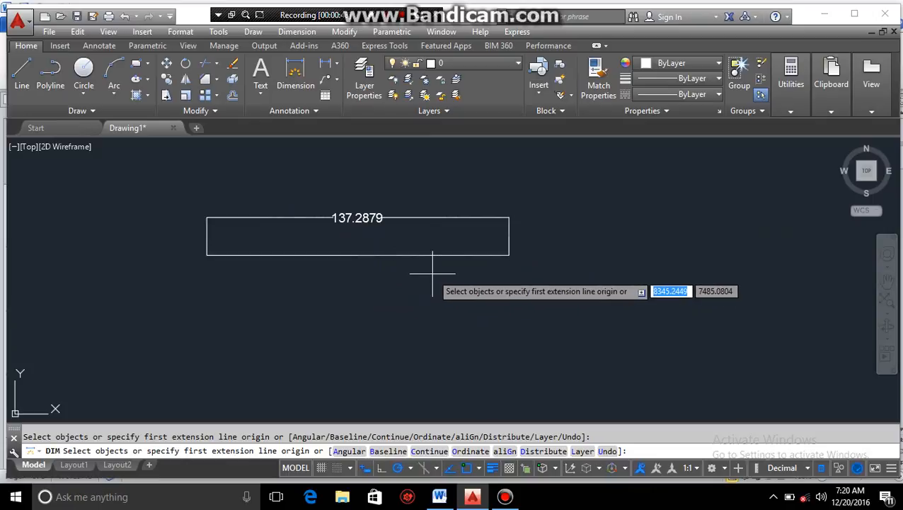
key("Escape")
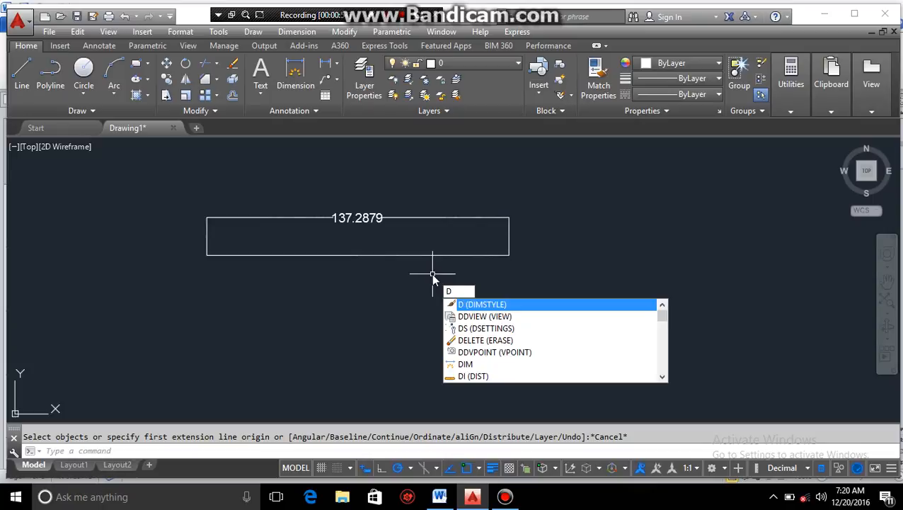
Modify the Standard dimension style, setting the dimension line color to Red
key("Return")
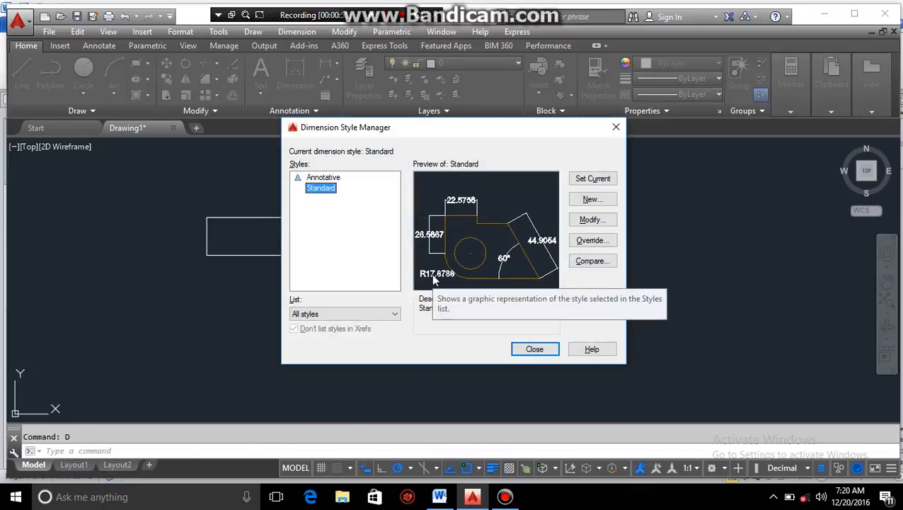
left_click(587, 220)
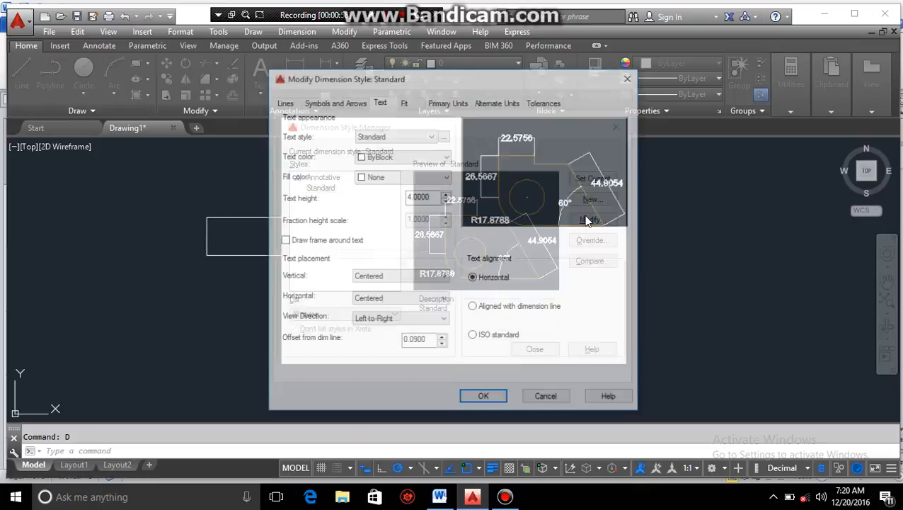
left_click(283, 101)
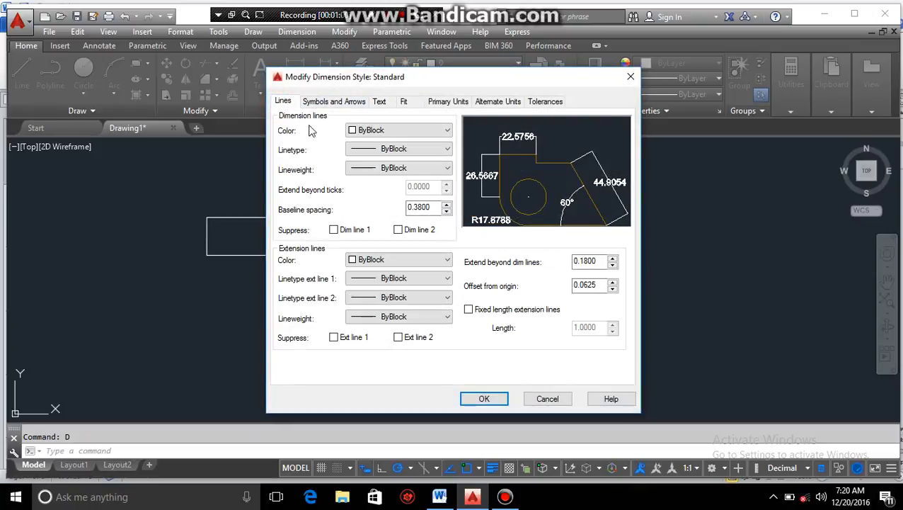
left_click(368, 130)
left_click(370, 165)
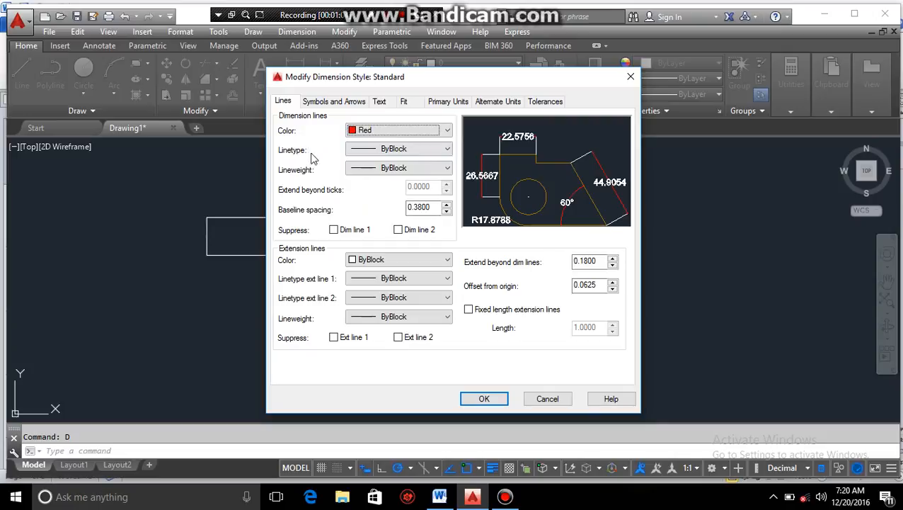
Set the dimension lines' lineweight to 0.30 mm
left_click(349, 150)
left_click(353, 169)
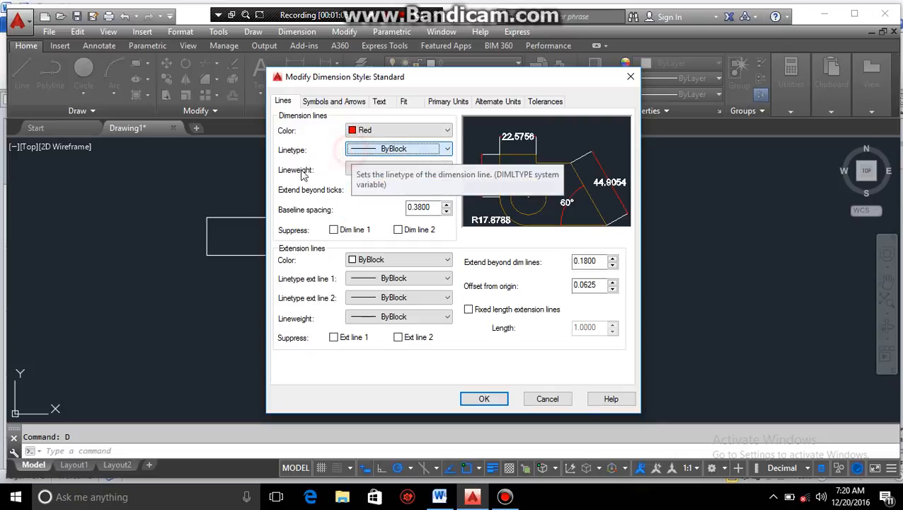
left_click(352, 170)
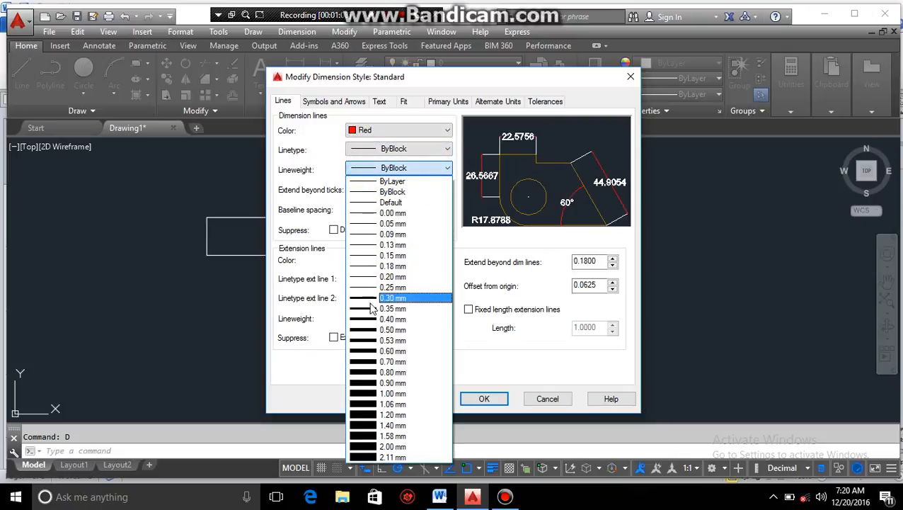
left_click(373, 298)
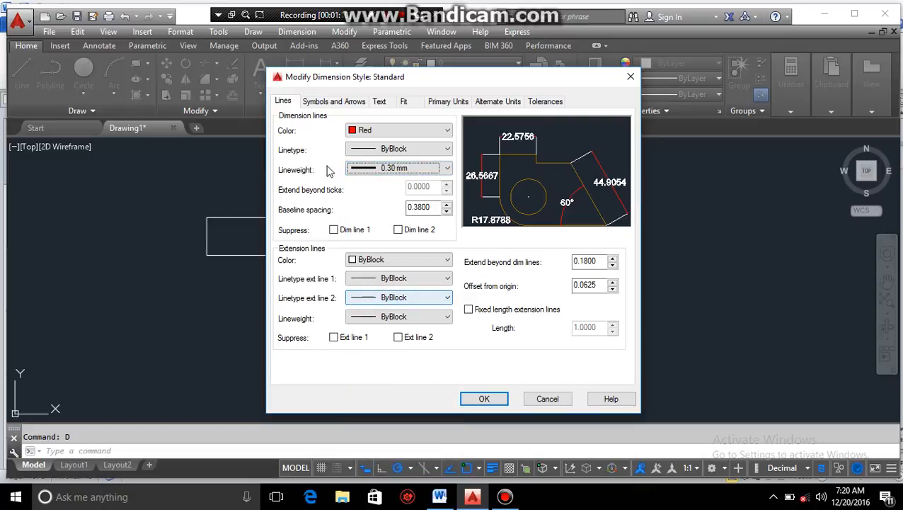
left_click(436, 207)
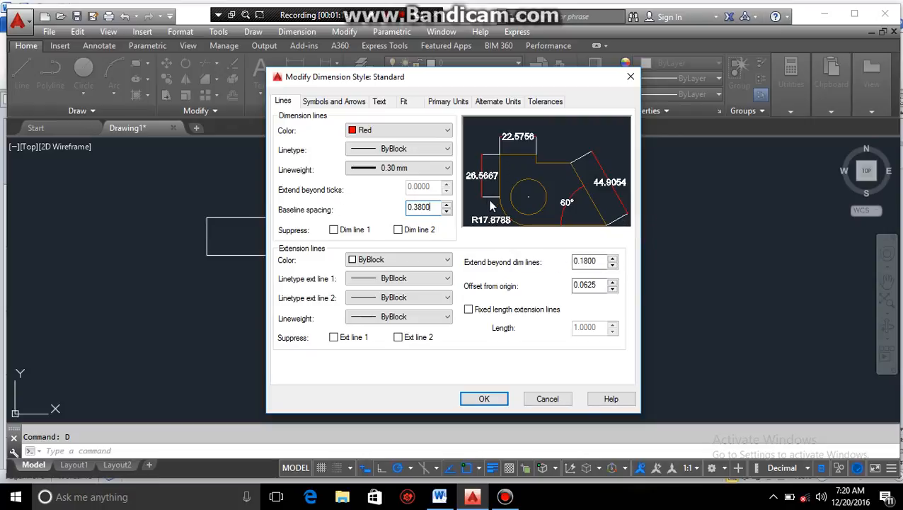
left_click(398, 280)
left_click(402, 280)
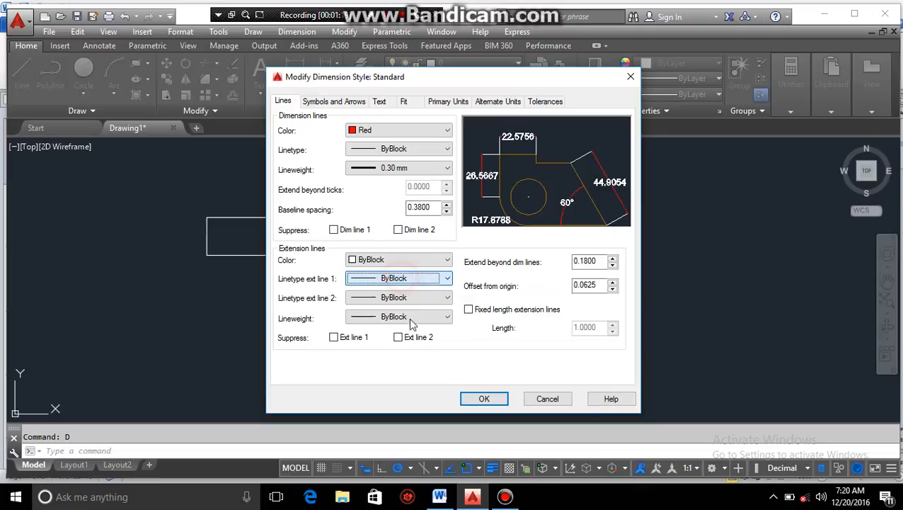
Set the dimension style's arrow size to 4.0000
left_click(335, 103)
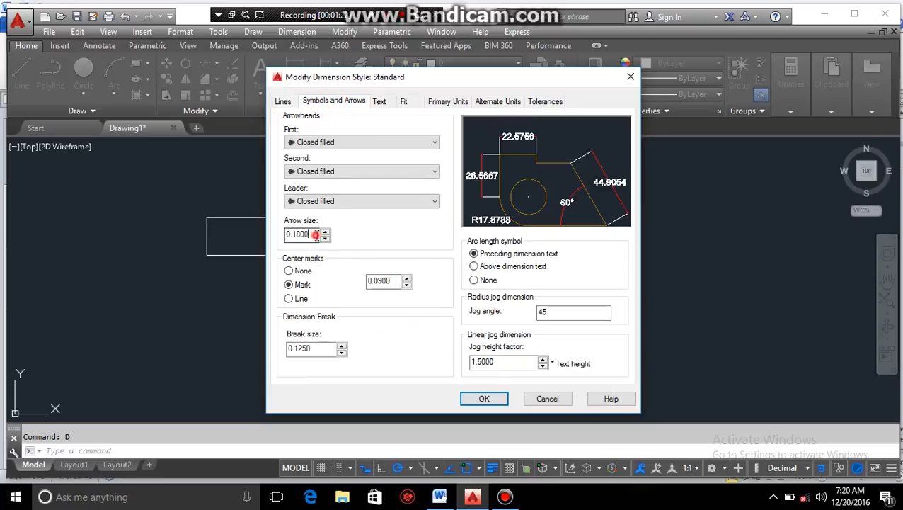
left_click_drag(315, 235, 263, 233)
type("4.0000")
left_click(328, 142)
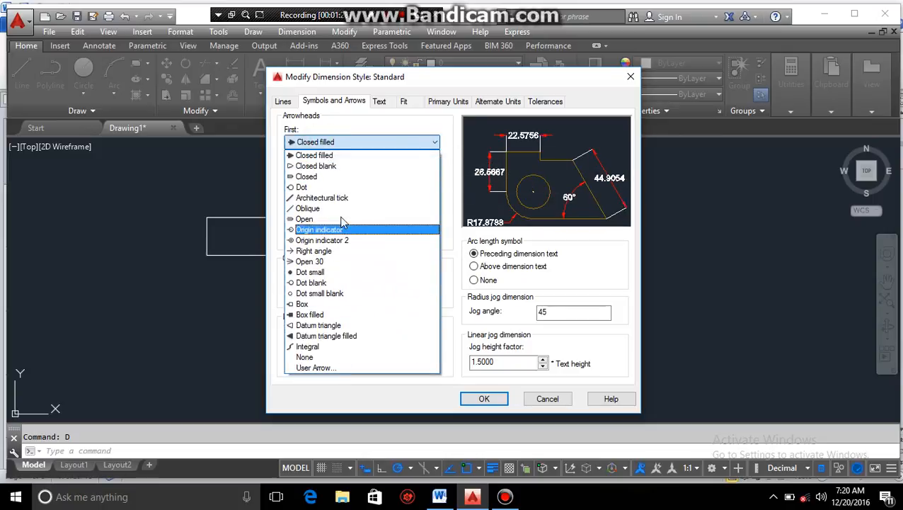
left_click(237, 186)
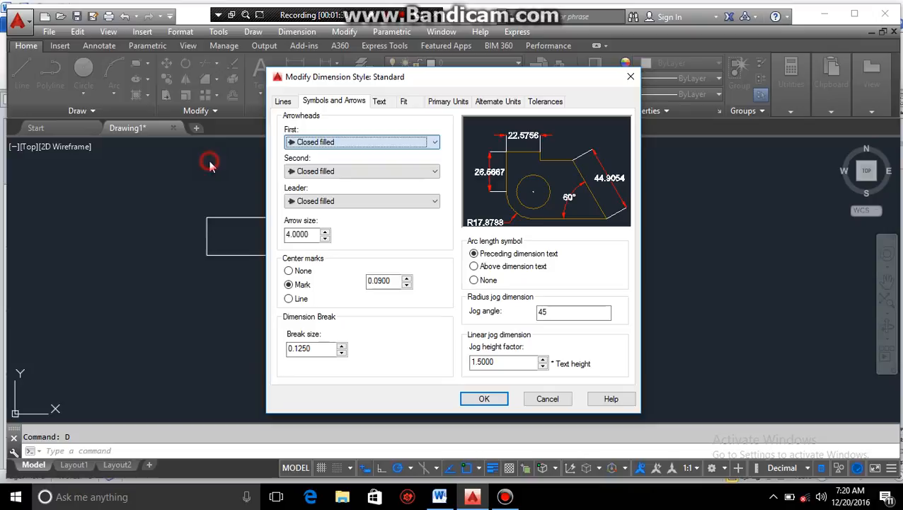
left_click(331, 174)
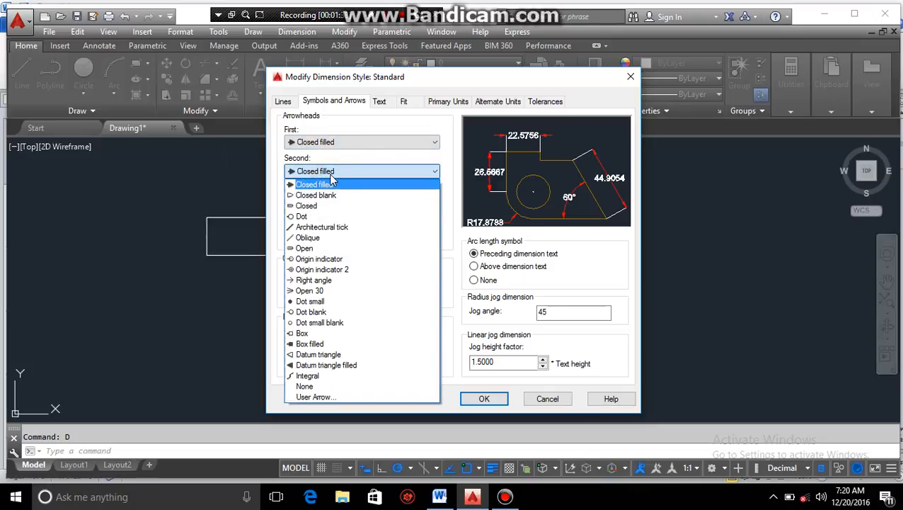
left_click(228, 162)
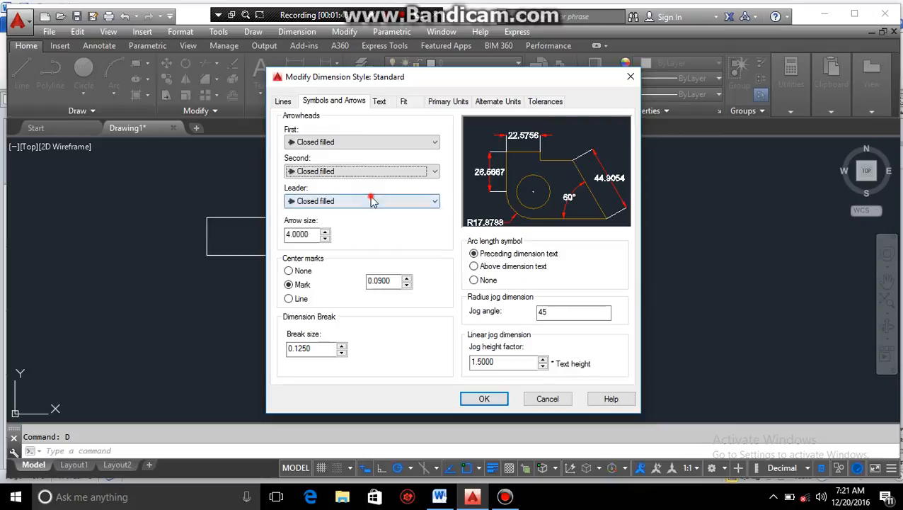
Set the leader arrowhead to Closed blank
left_click(369, 201)
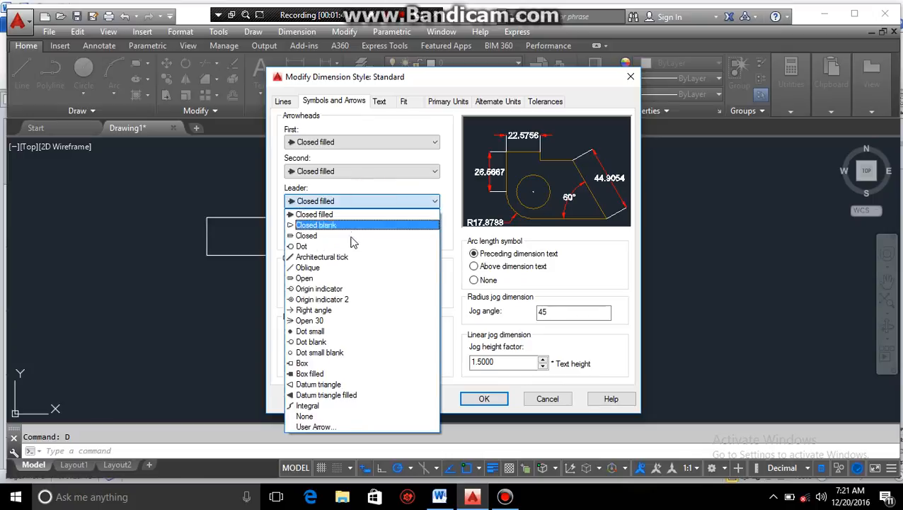
left_click(311, 225)
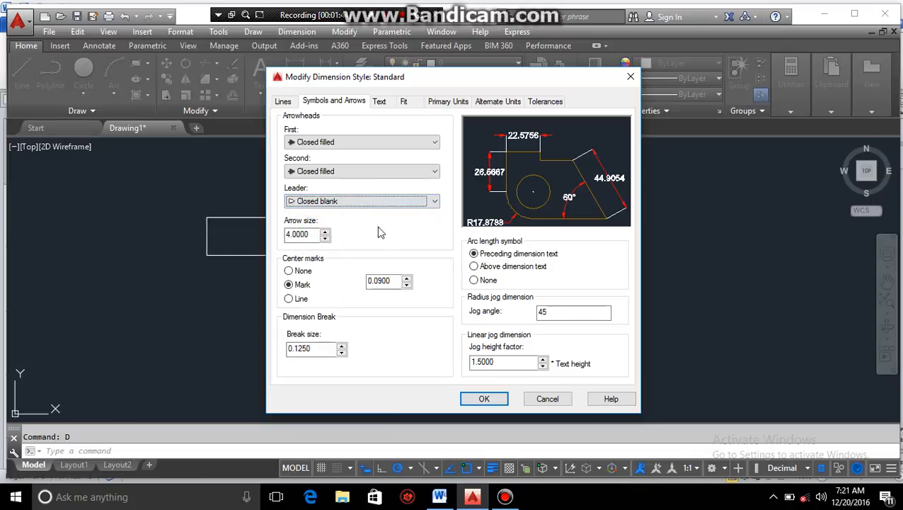
Set the dimension text color to Magenta
left_click(380, 101)
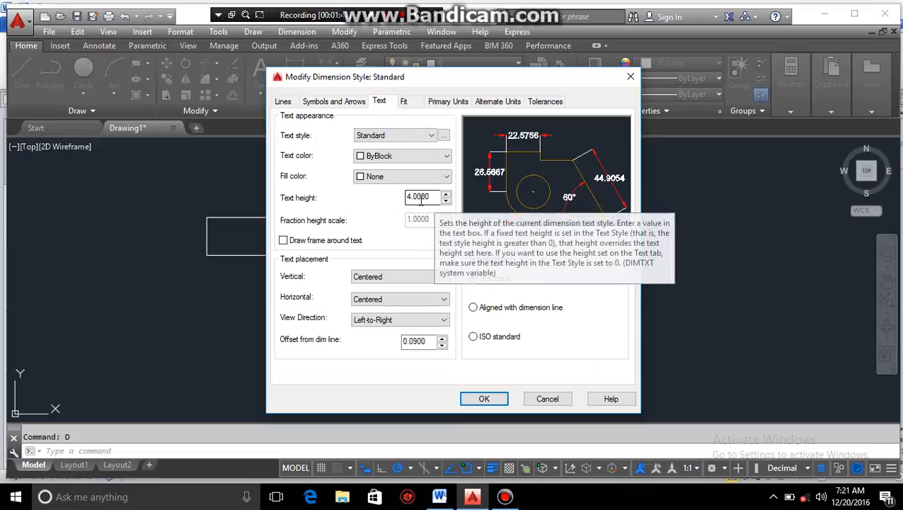
left_click(396, 156)
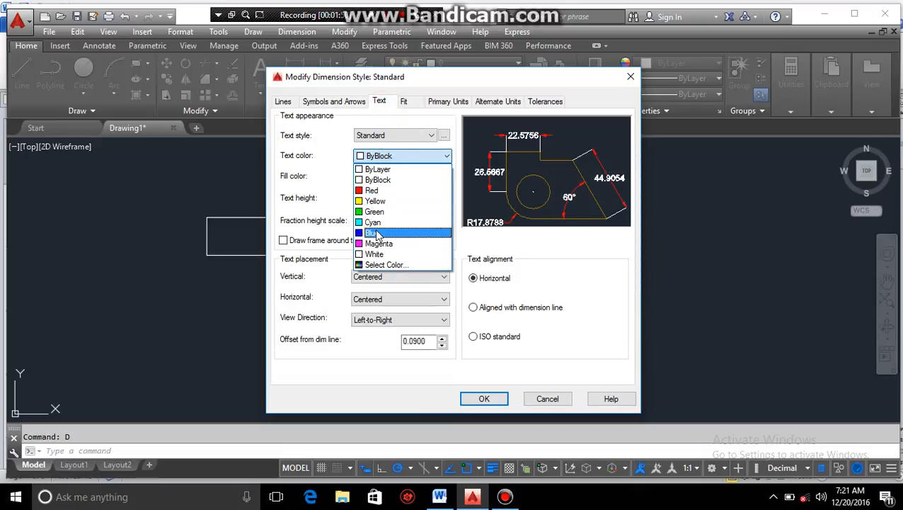
left_click(377, 243)
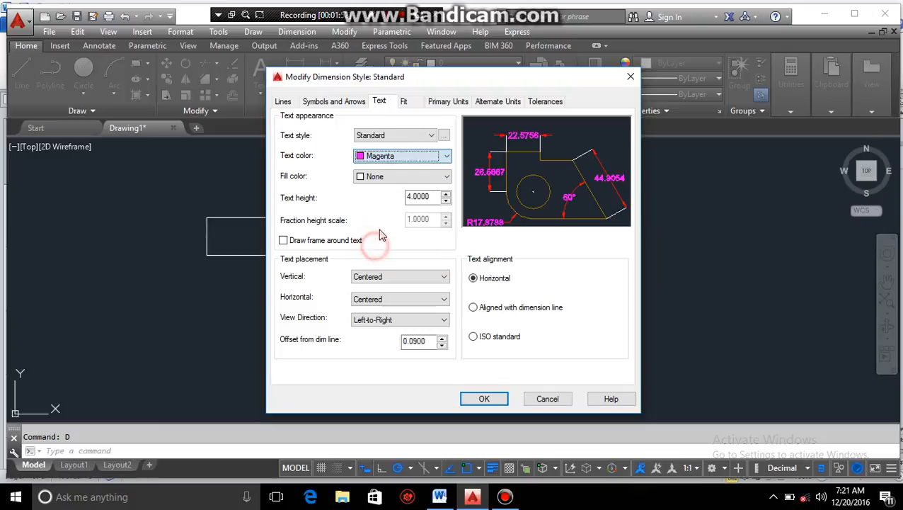
Try a Green fill color behind the dimension text, and set the fill back to None
left_click(397, 179)
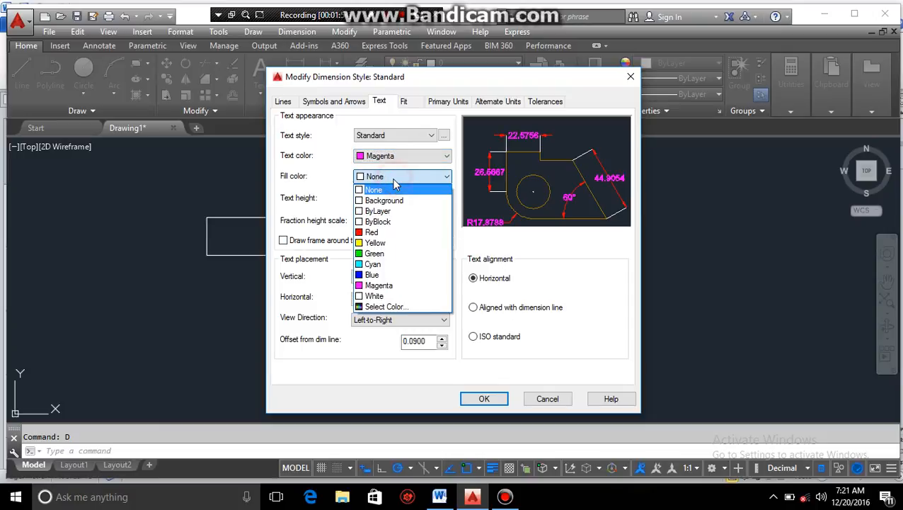
left_click(396, 178)
left_click(396, 179)
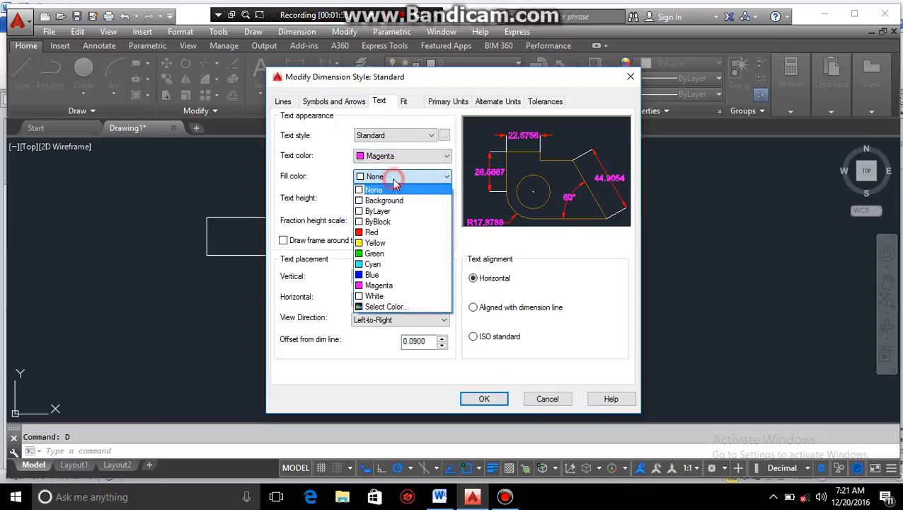
left_click(392, 253)
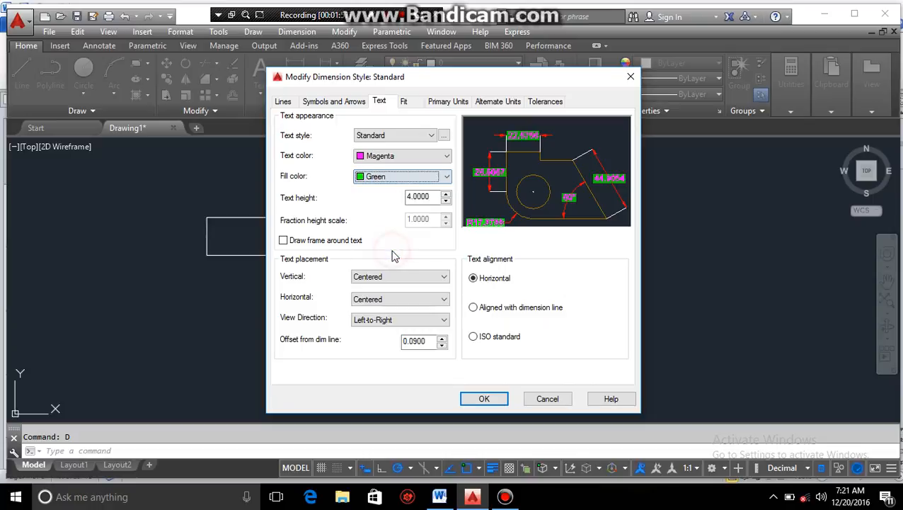
left_click(394, 178)
left_click(374, 191)
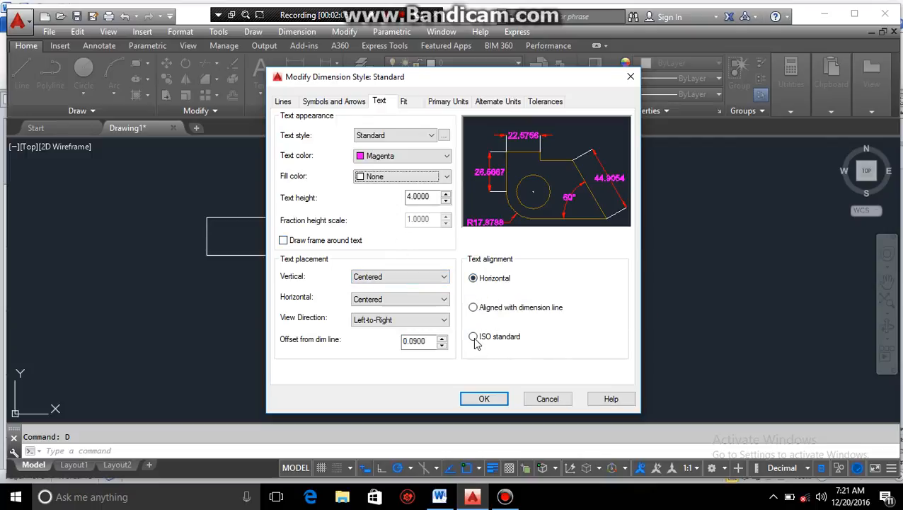
Try the Aligned with dimension line and ISO standard text alignments, and return the alignment to Horizontal
left_click(473, 309)
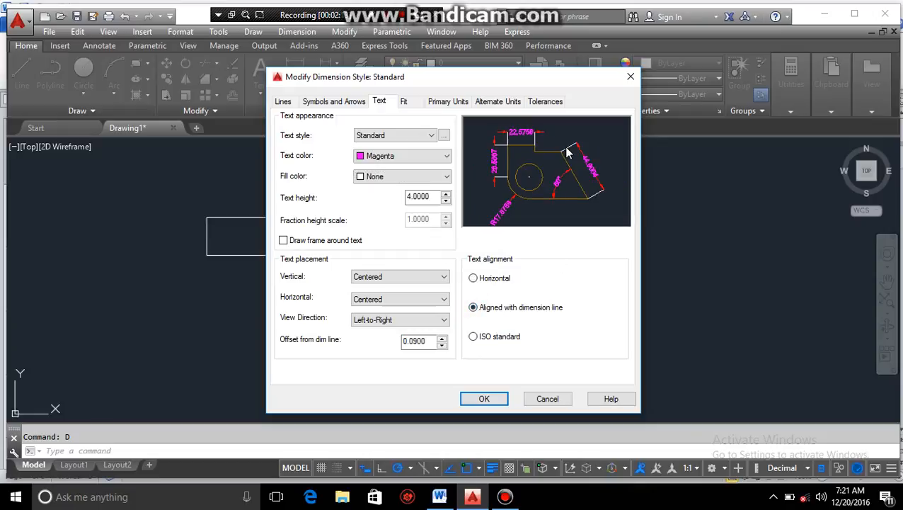
left_click(474, 337)
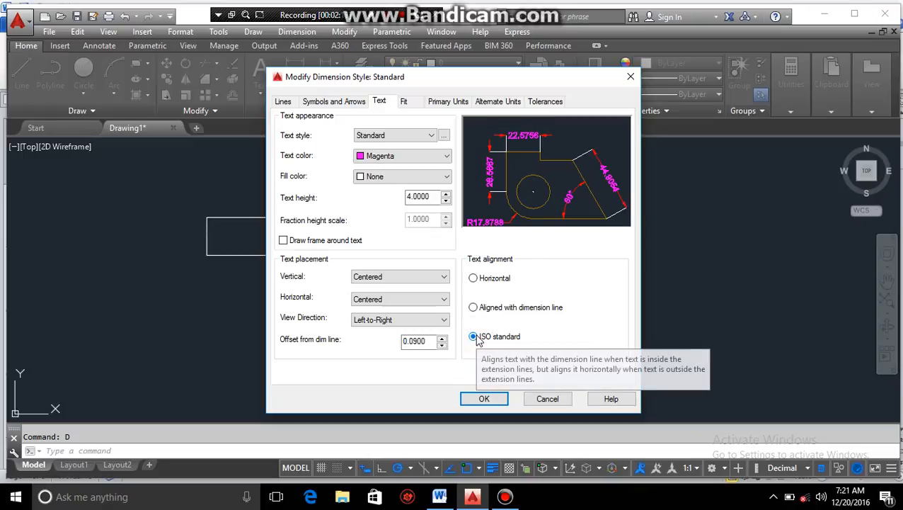
left_click(475, 280)
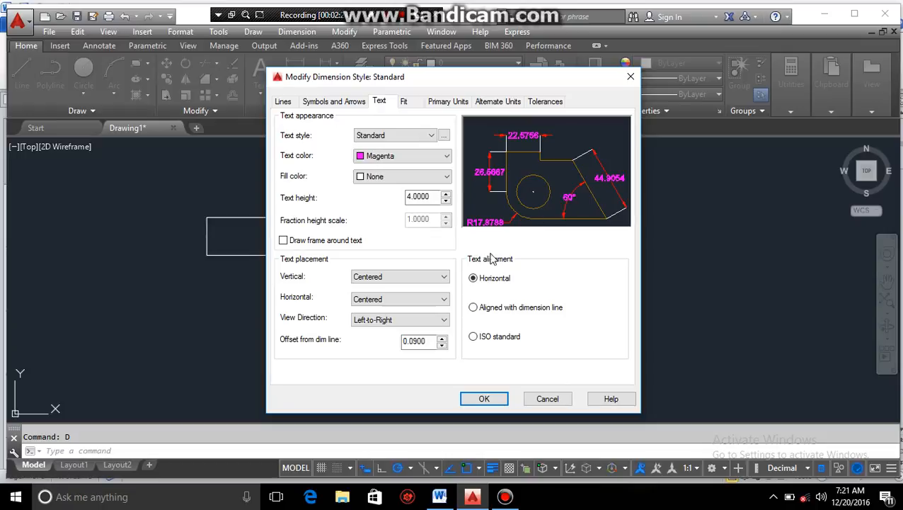
Choose Decimal as the unit format for linear dimensions in the style's primary units
left_click(409, 101)
left_click(448, 102)
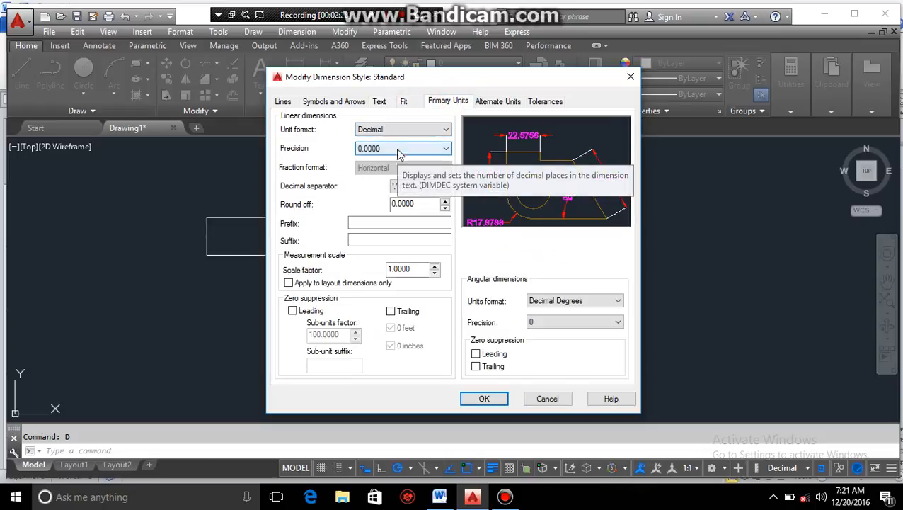
left_click(401, 132)
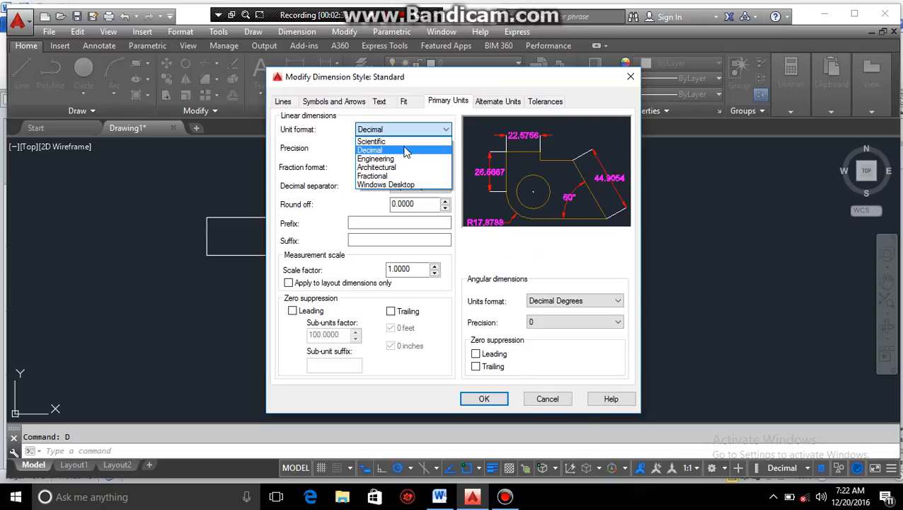
left_click(403, 149)
left_click(413, 129)
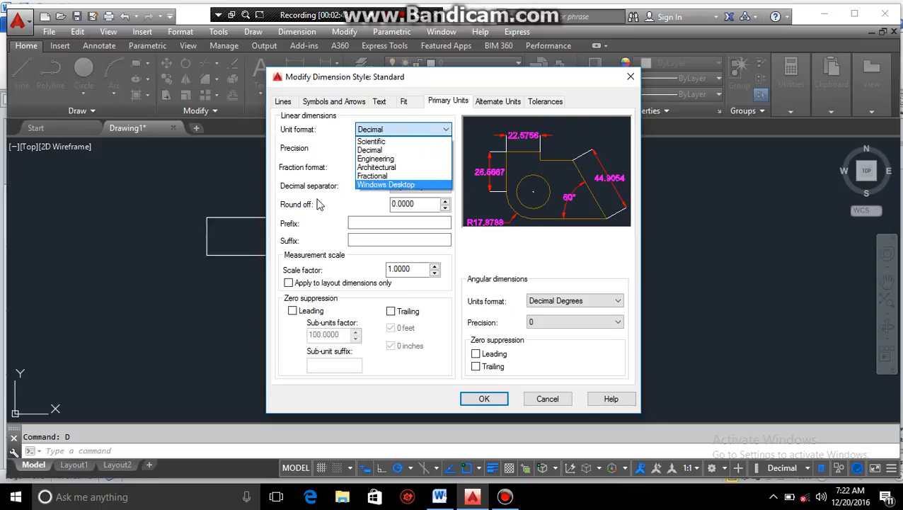
left_click(354, 209)
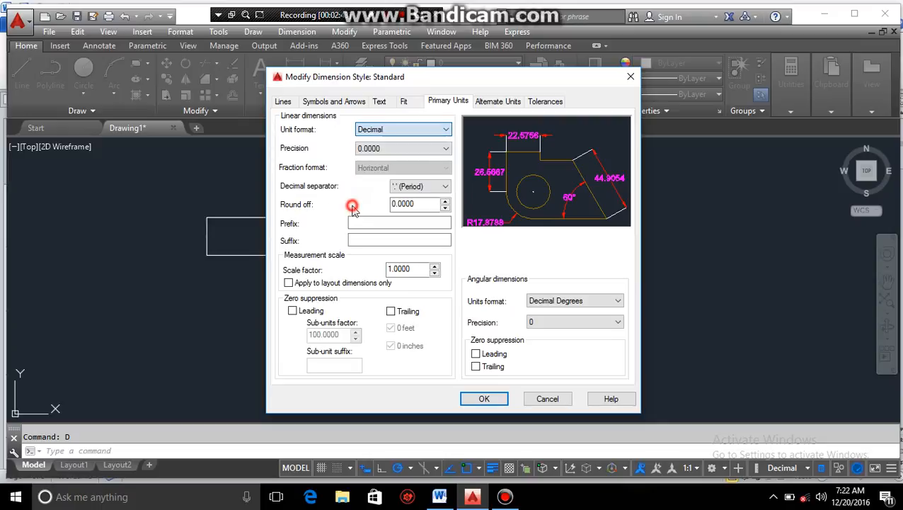
Set the linear dimension precision to 0.0, try 0.00000, and return it to 0.0
left_click(398, 151)
left_click(388, 170)
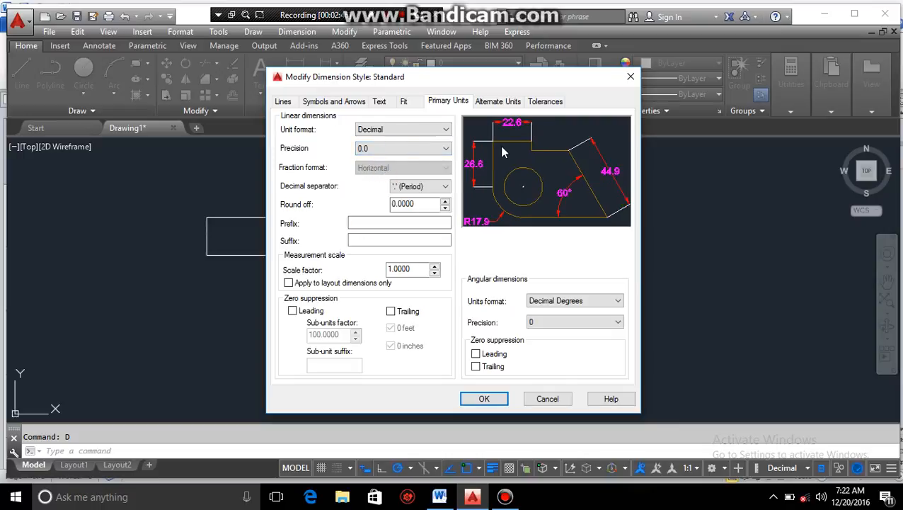
left_click(418, 148)
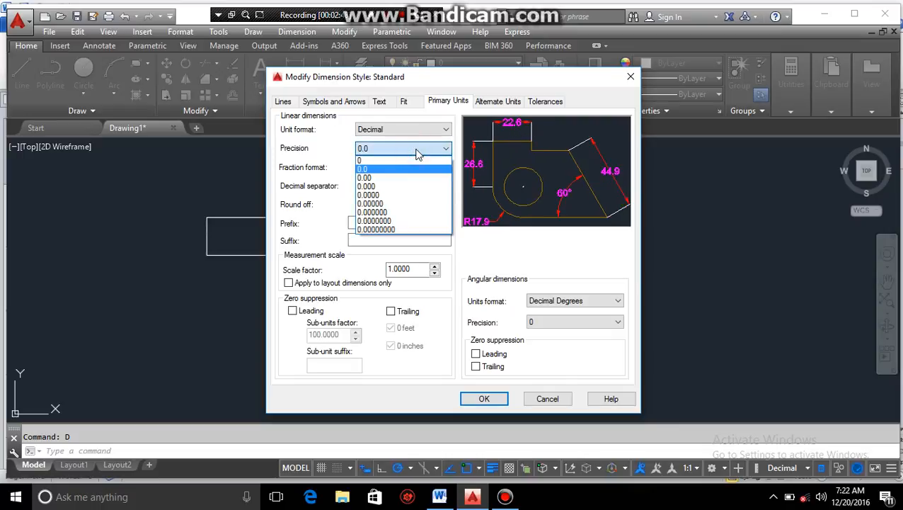
left_click(404, 204)
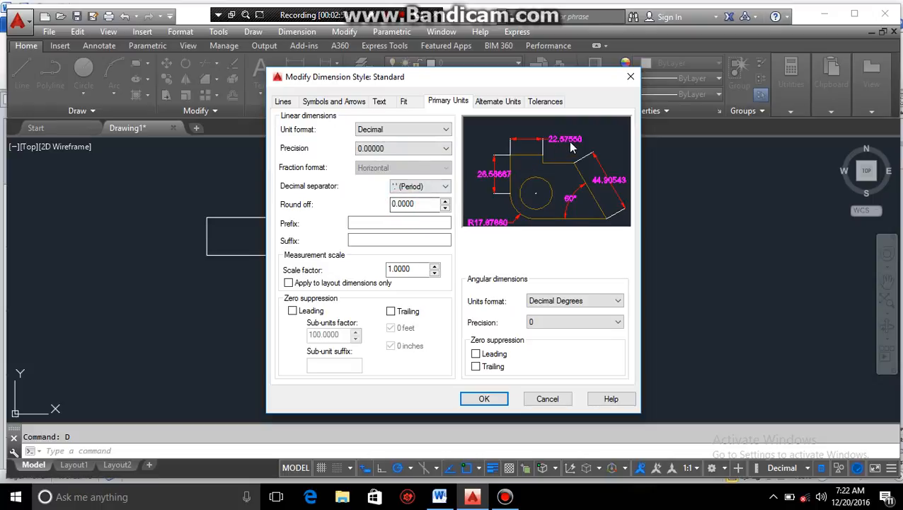
left_click(371, 148)
left_click(371, 168)
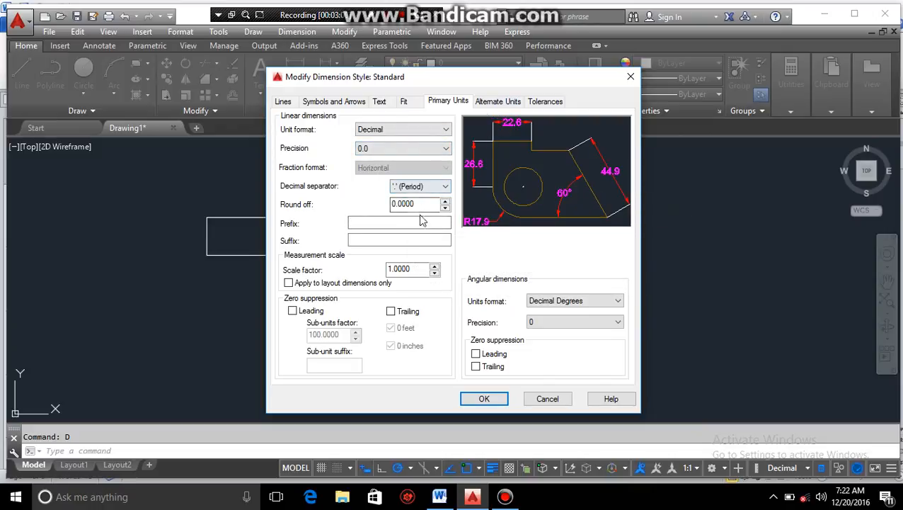
Review the alternate units and tolerance settings, then accept the Standard style changes and close the style manager
left_click(507, 102)
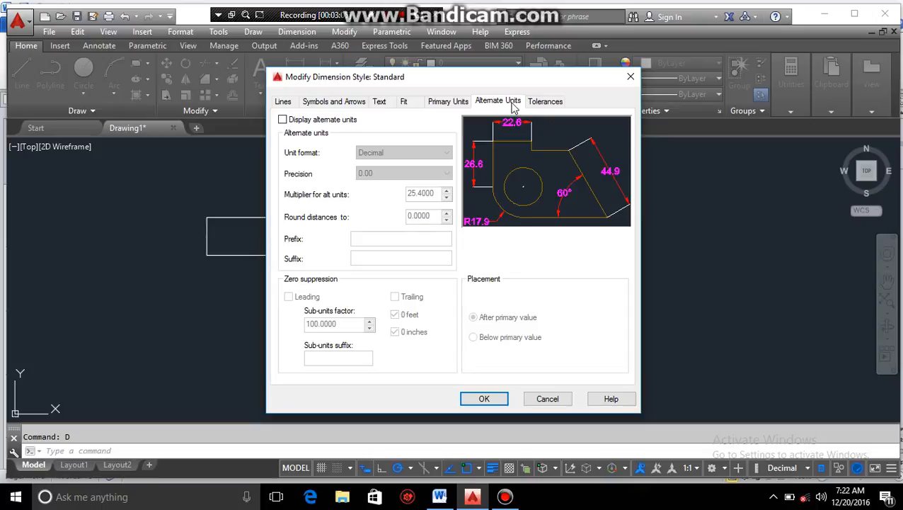
left_click(546, 102)
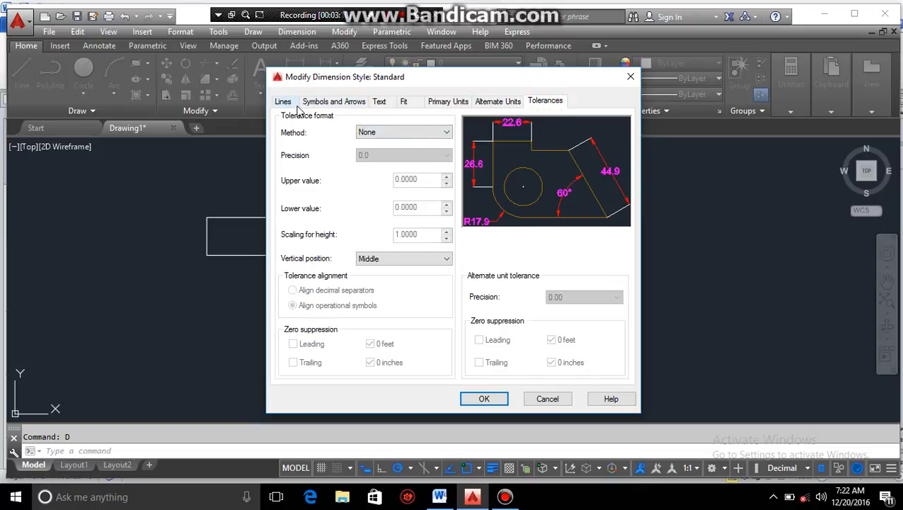
left_click(482, 400)
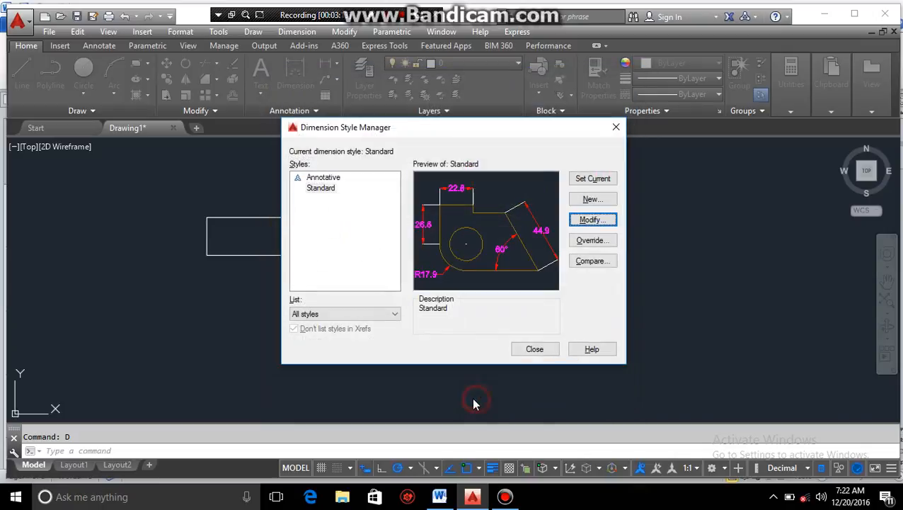
left_click(534, 349)
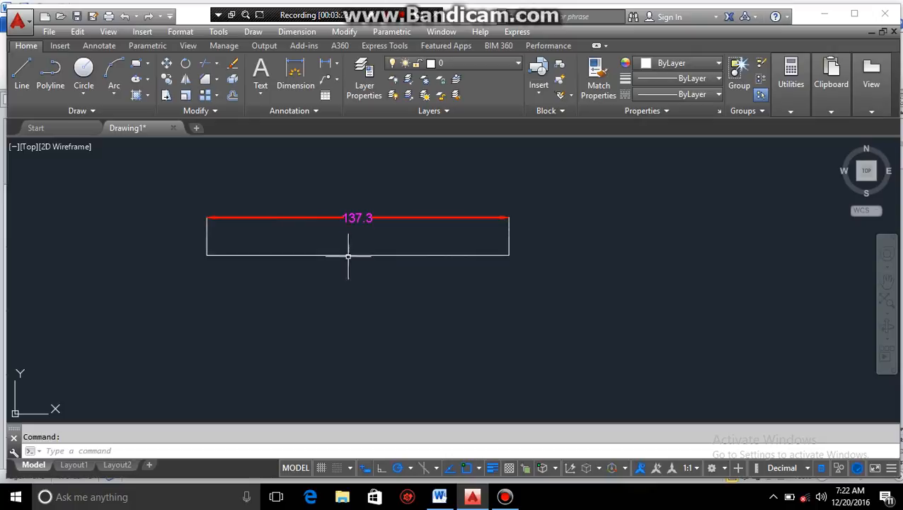
Draw a circle with a radius of about 20.1 below the dimensioned horizontal line
left_click(84, 68)
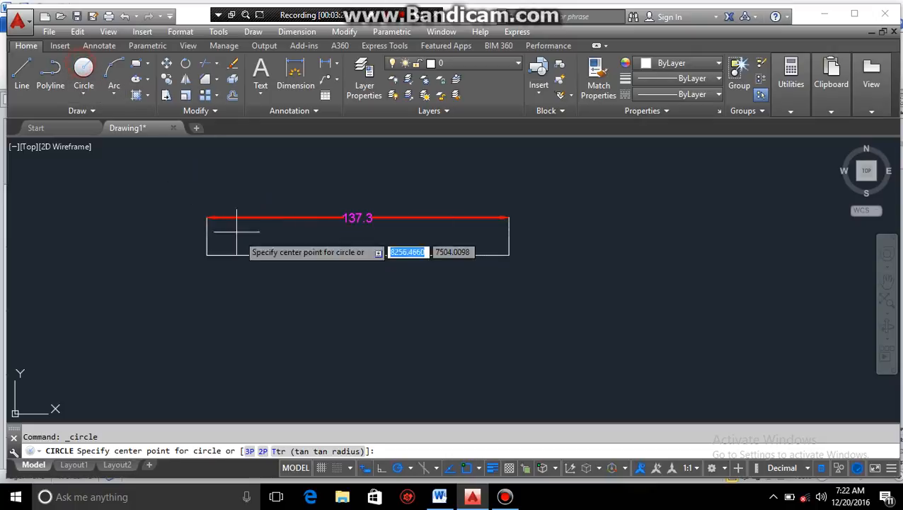
left_click(388, 326)
left_click(422, 352)
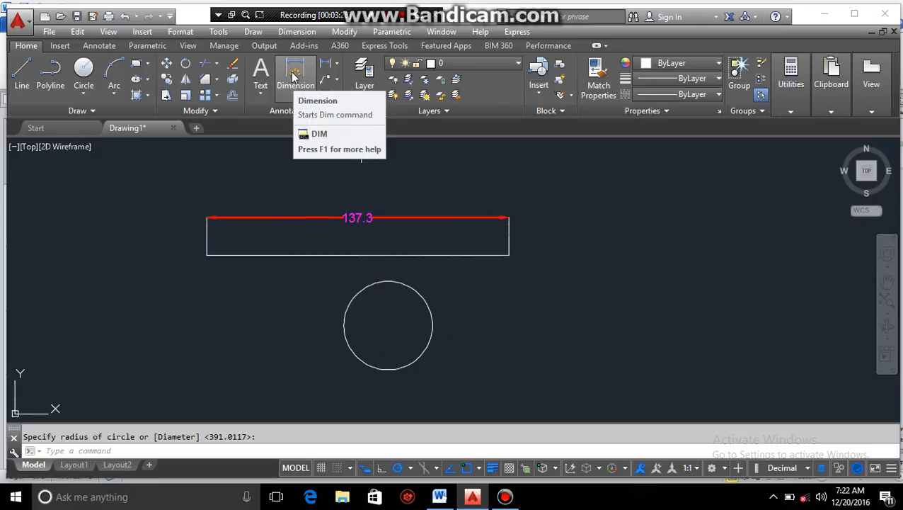
Add a diameter dimension to the circle, placing its text outside to the right of the circle
left_click(294, 75)
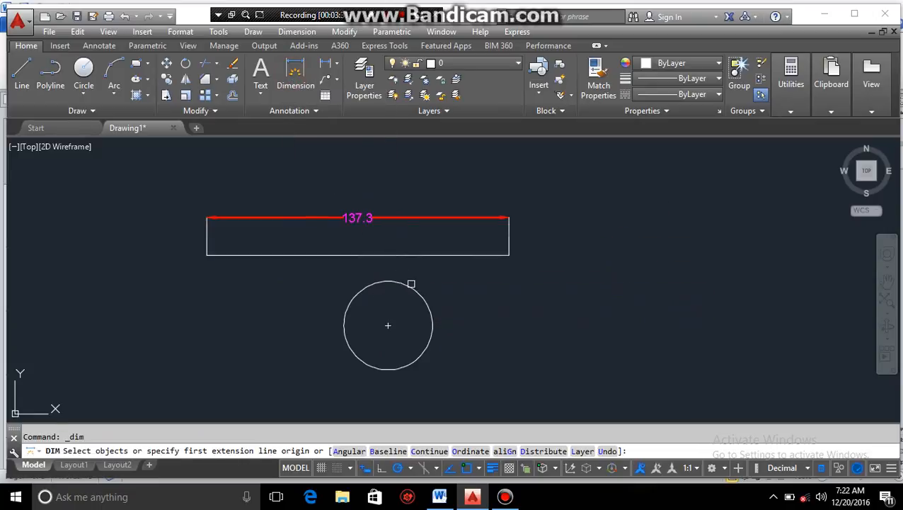
left_click(411, 286)
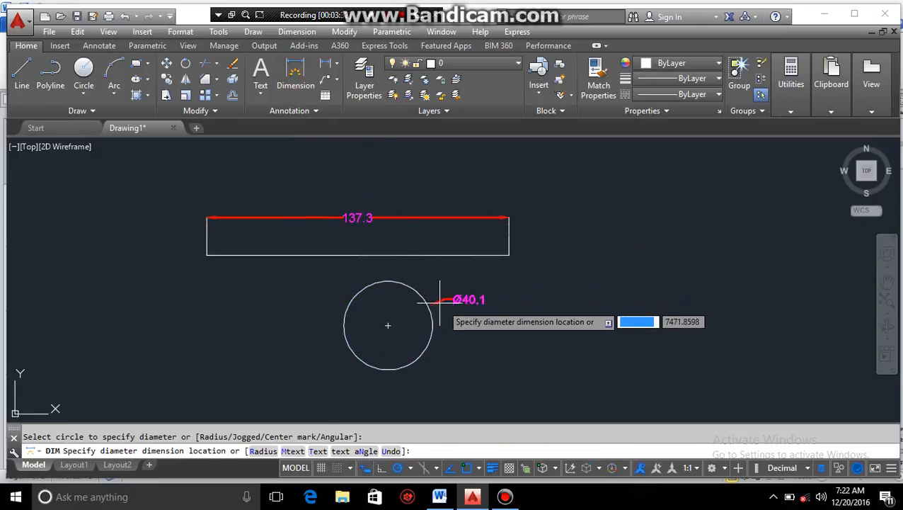
left_click(494, 307)
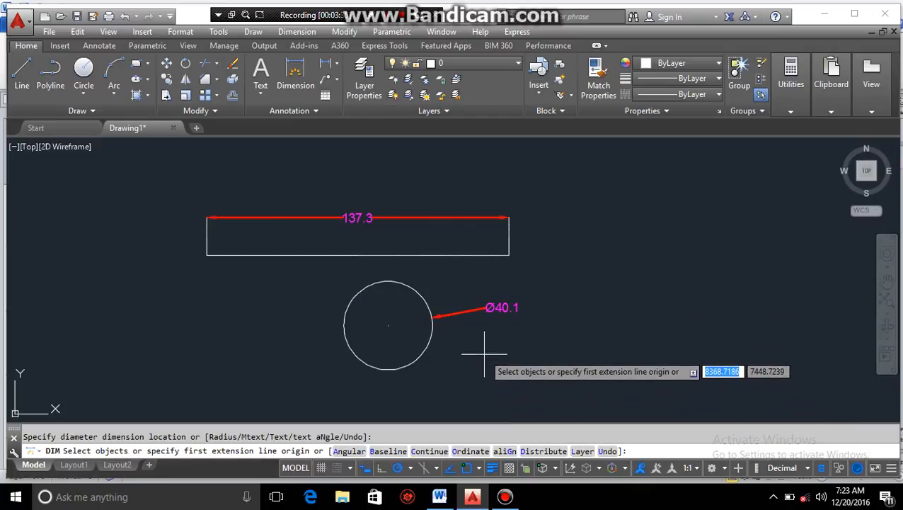
Add a radius dimension to the circle, placing its text outside to the left of the circle
left_click(338, 65)
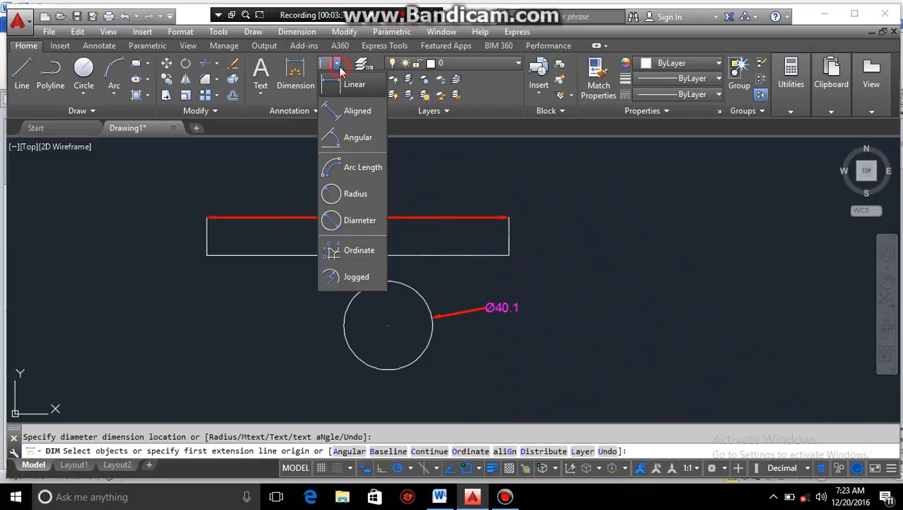
left_click(354, 193)
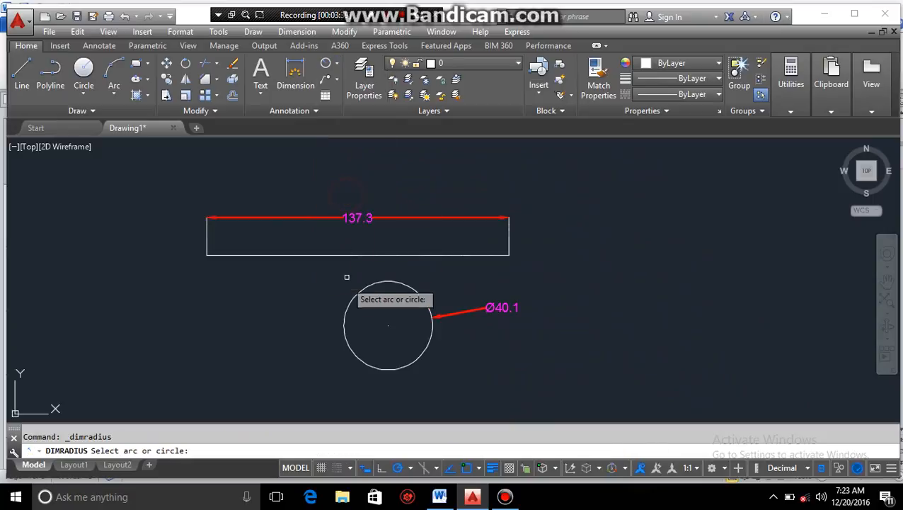
left_click(344, 315)
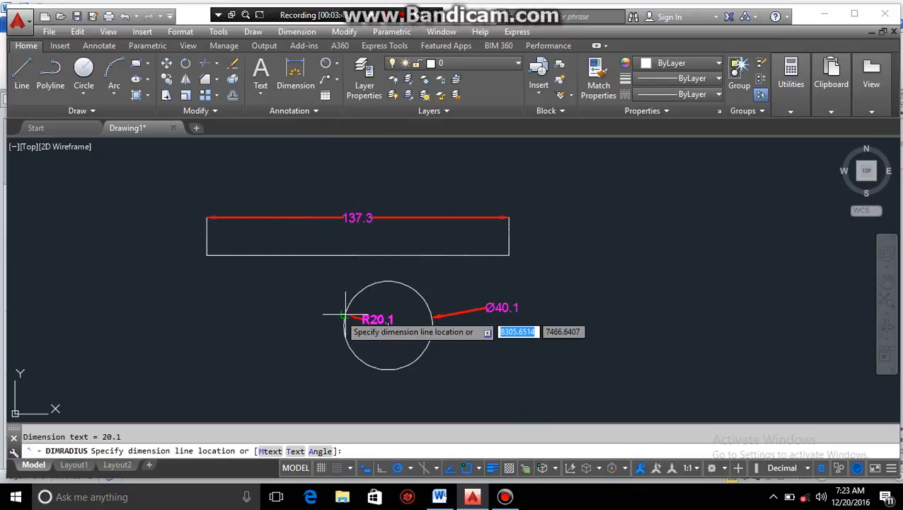
left_click(289, 318)
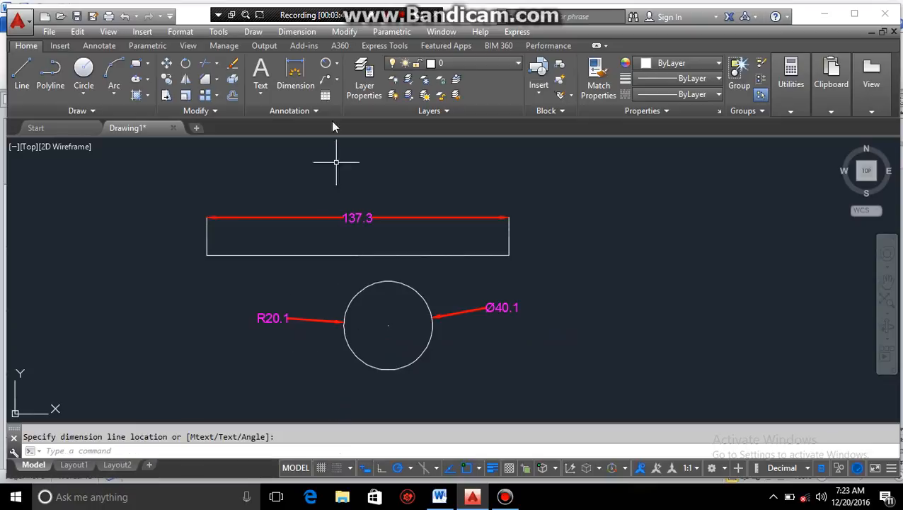
Draw an inclined line about 54.6 long at about 60° to the right of the existing shapes
left_click(337, 65)
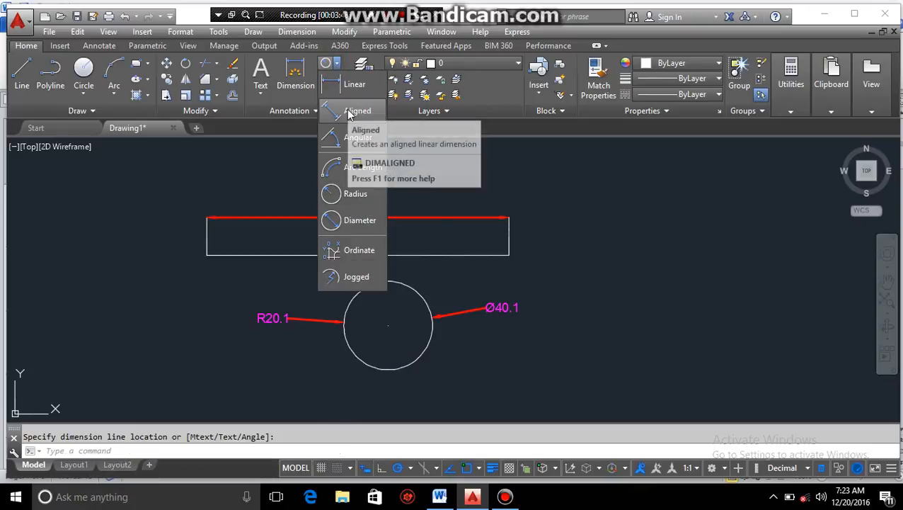
left_click(22, 67)
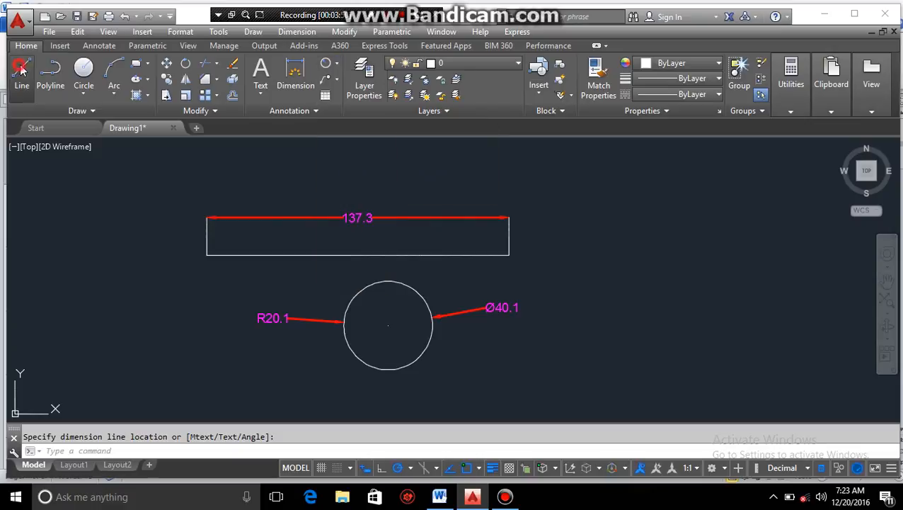
left_click(598, 292)
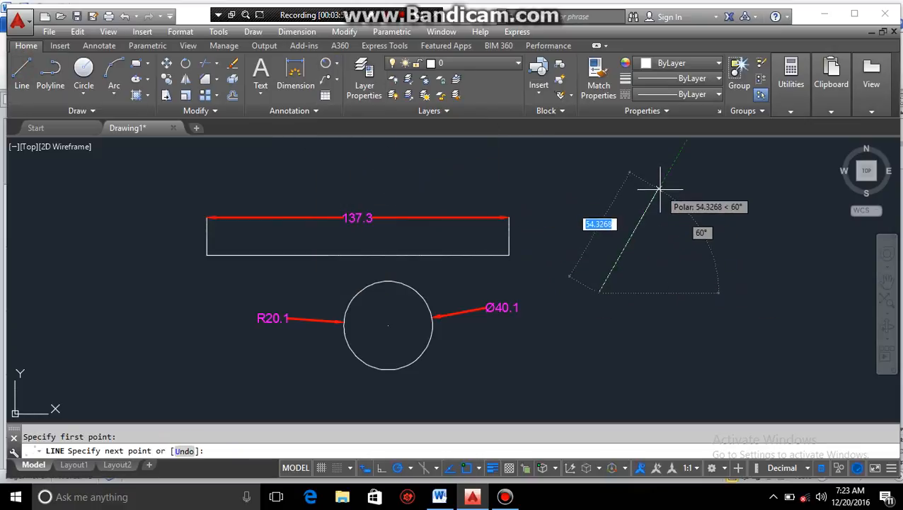
left_click(657, 188)
left_click(295, 71)
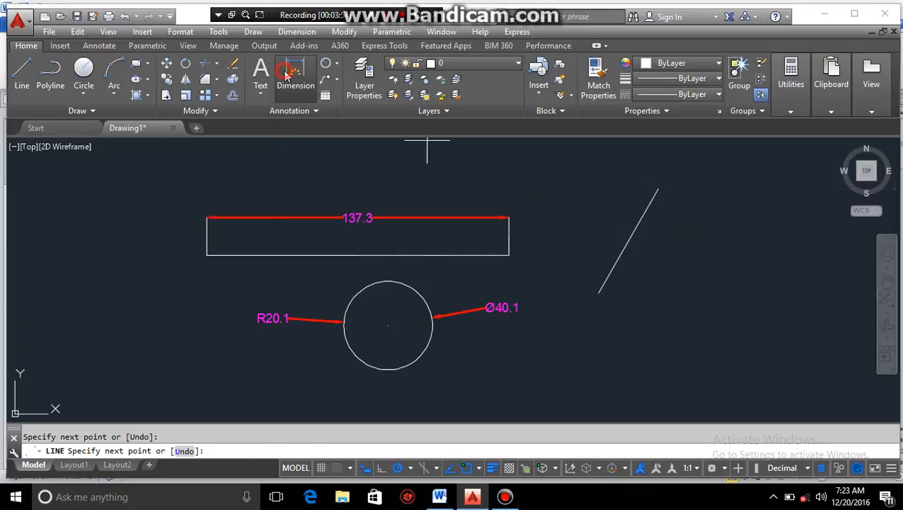
left_click(338, 64)
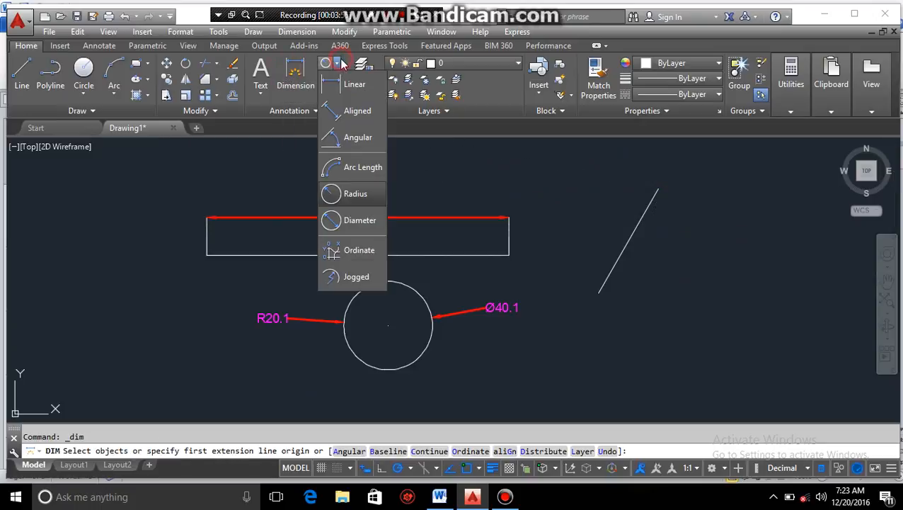
left_click(345, 116)
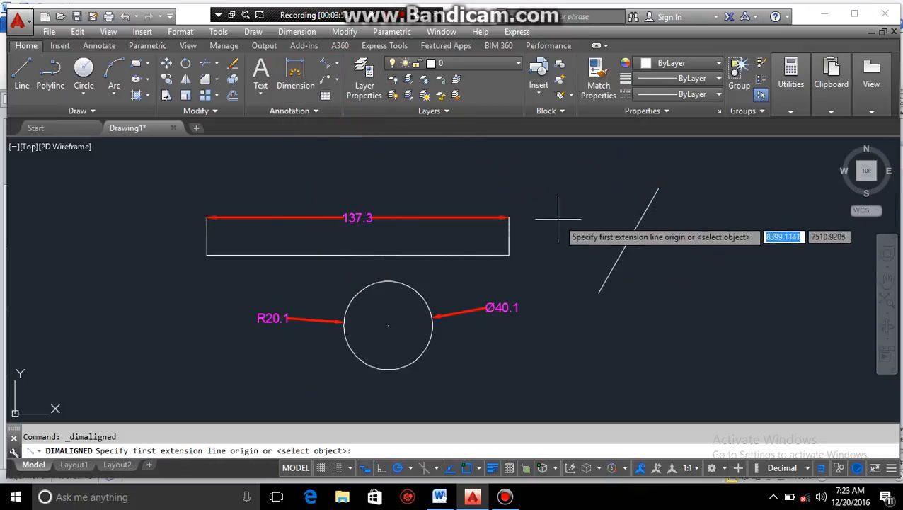
left_click(634, 230)
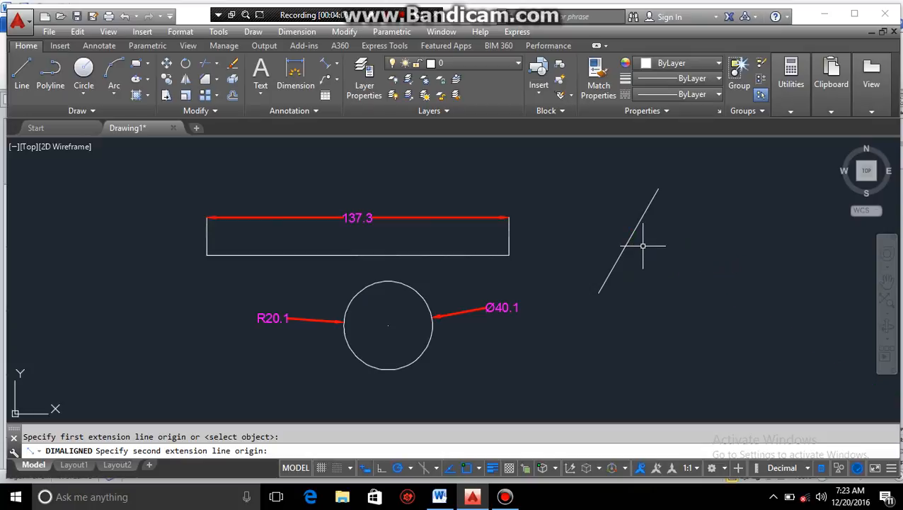
key("Escape")
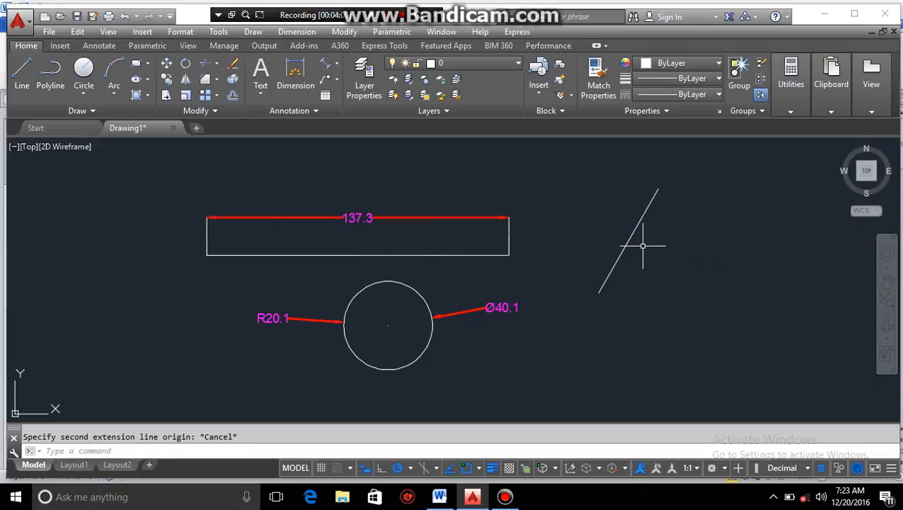
Add an aligned dimension between the inclined line's endpoints, placed on the line's lower-right side
left_click(324, 68)
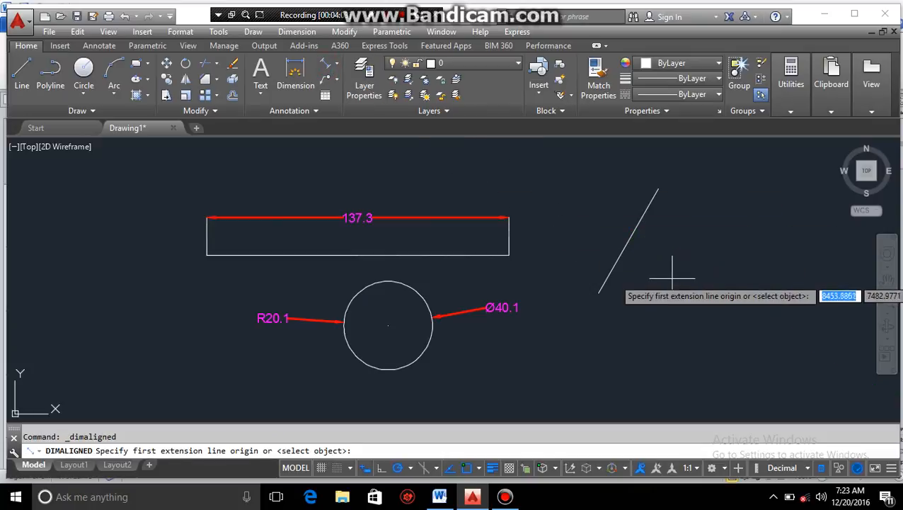
left_click(654, 194)
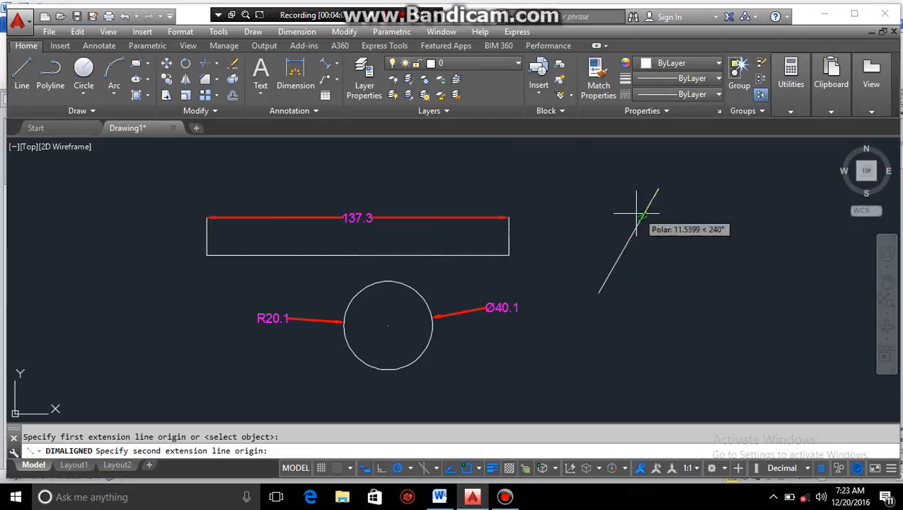
left_click(598, 292)
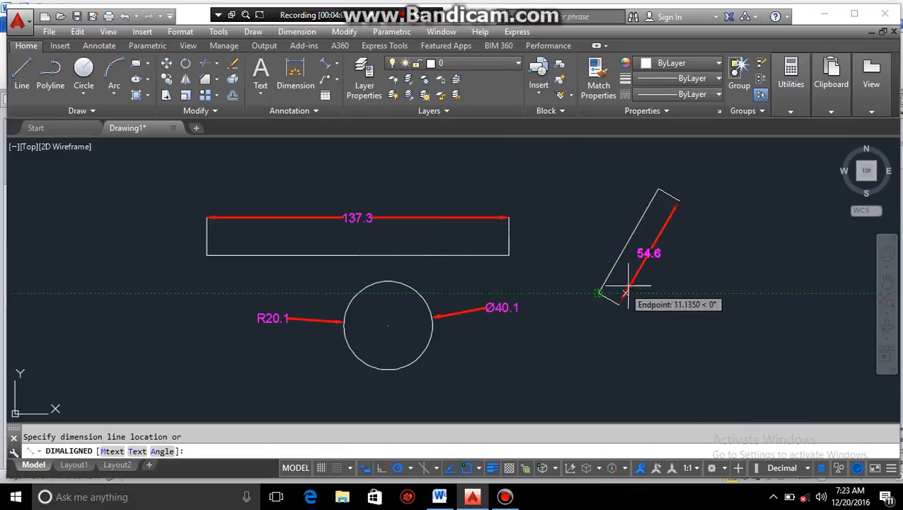
left_click(652, 270)
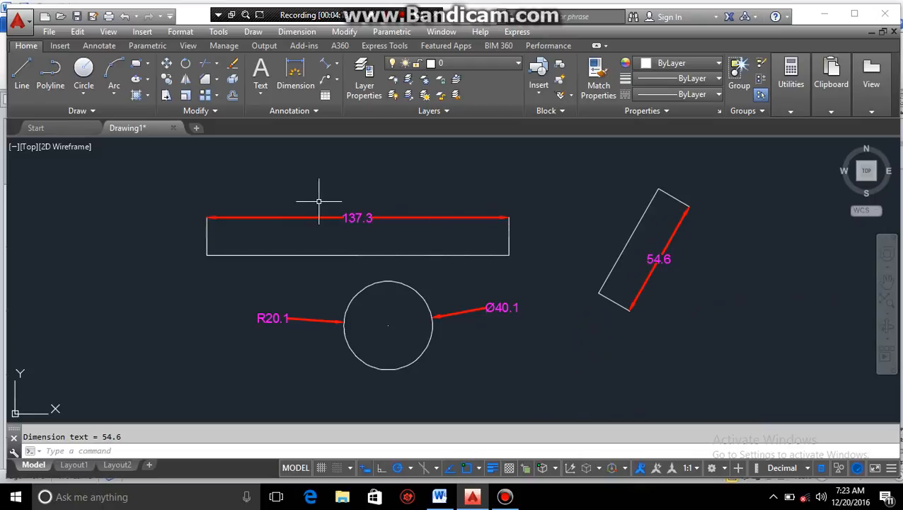
left_click(296, 79)
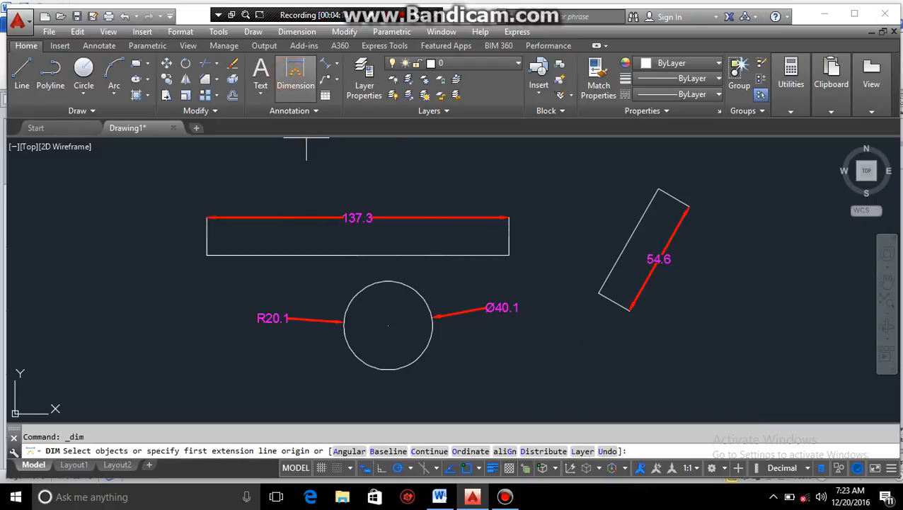
left_click(597, 296)
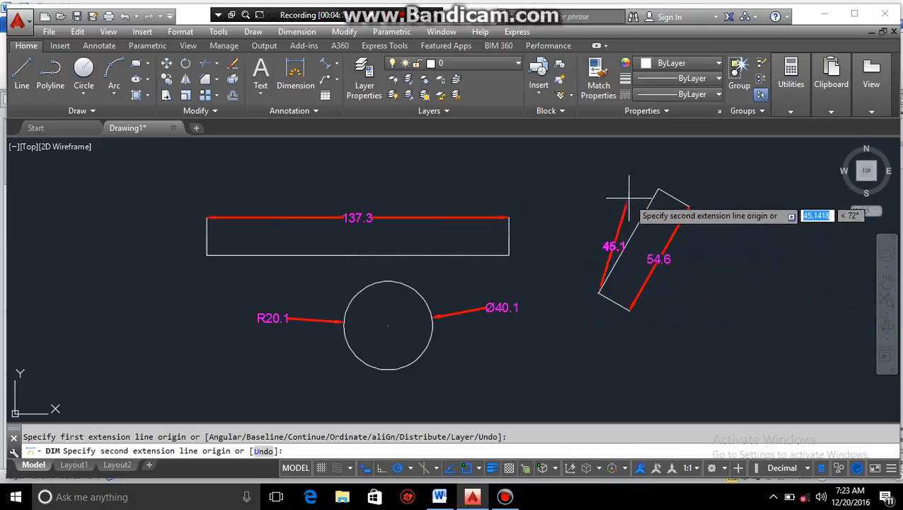
left_click(654, 188)
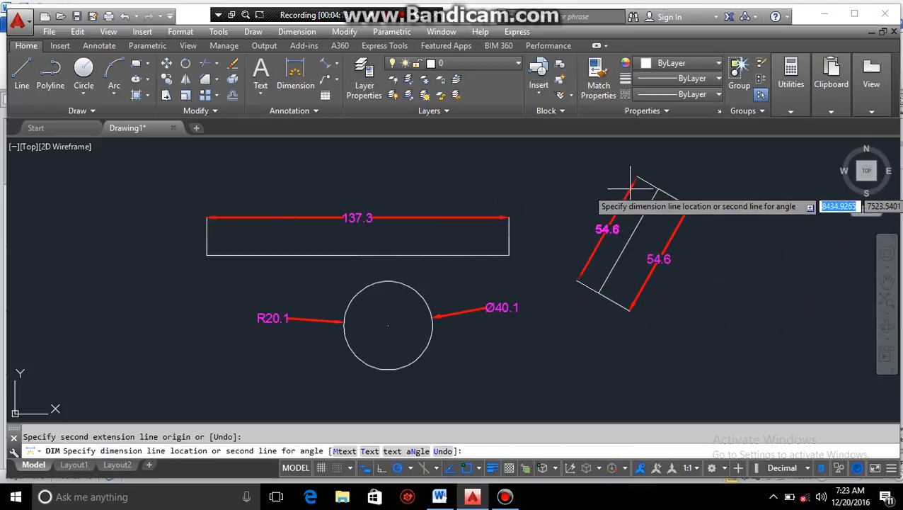
key("Escape")
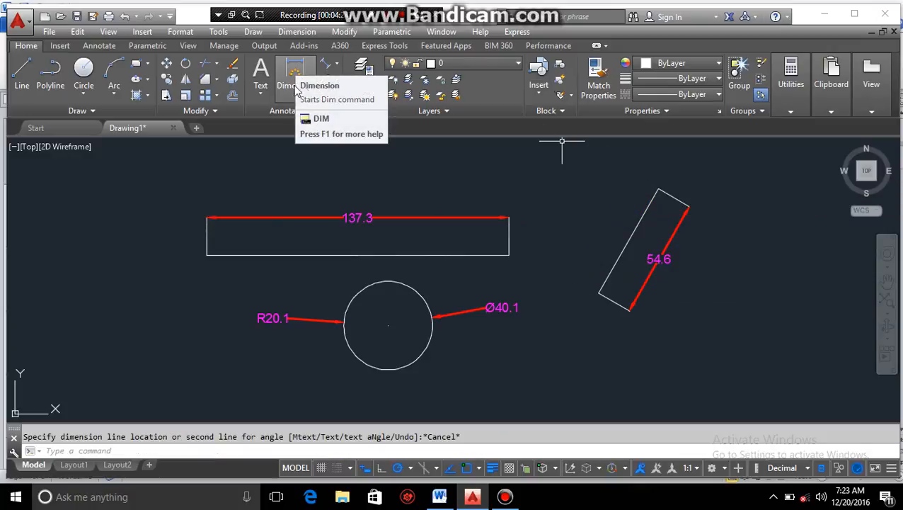
Add a horizontal linear dimension between the inclined line's endpoints, placed above the line
left_click(337, 63)
left_click(336, 80)
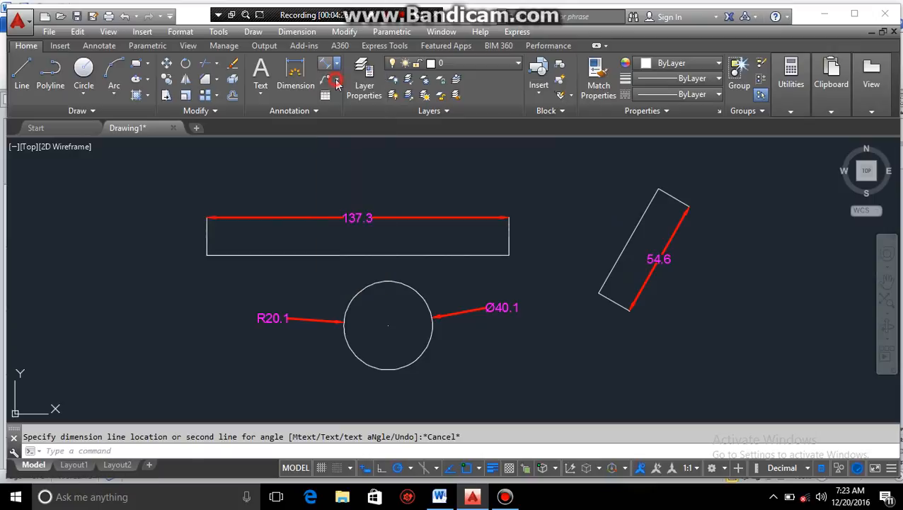
left_click(598, 292)
left_click(658, 190)
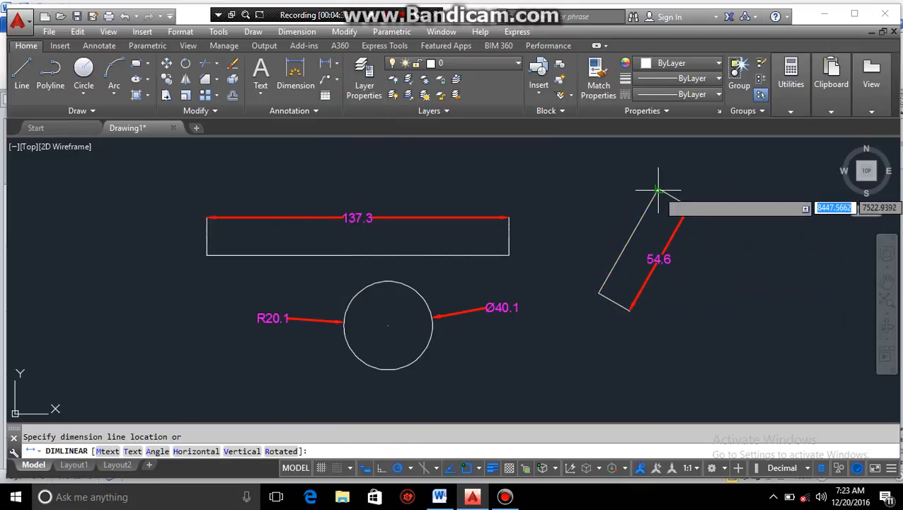
left_click(591, 168)
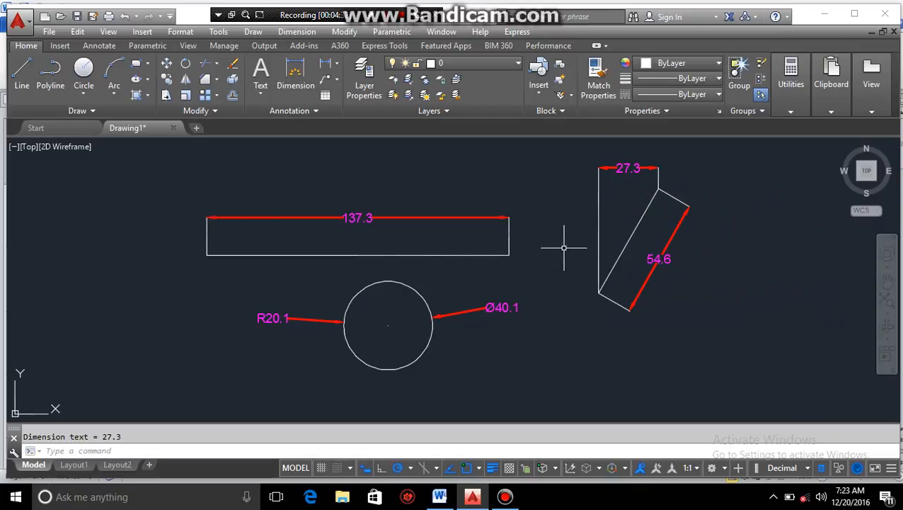
left_click(339, 66)
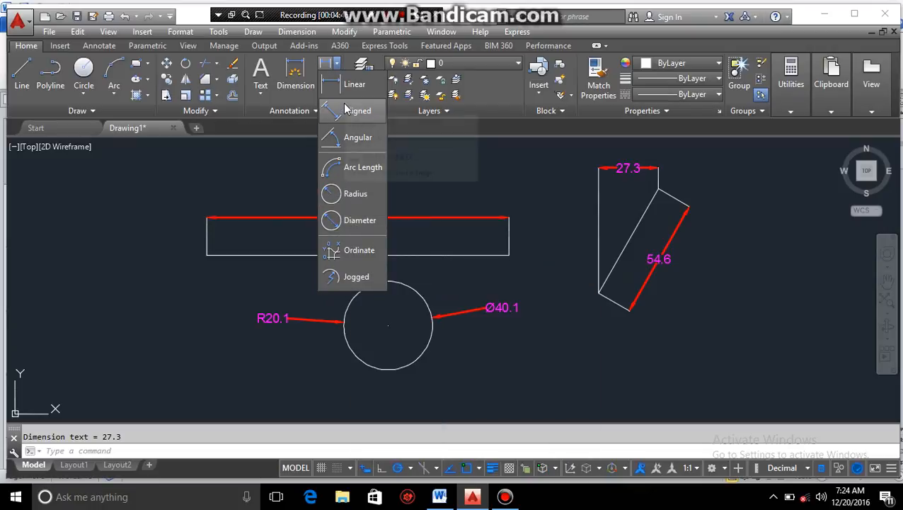
left_click(597, 418)
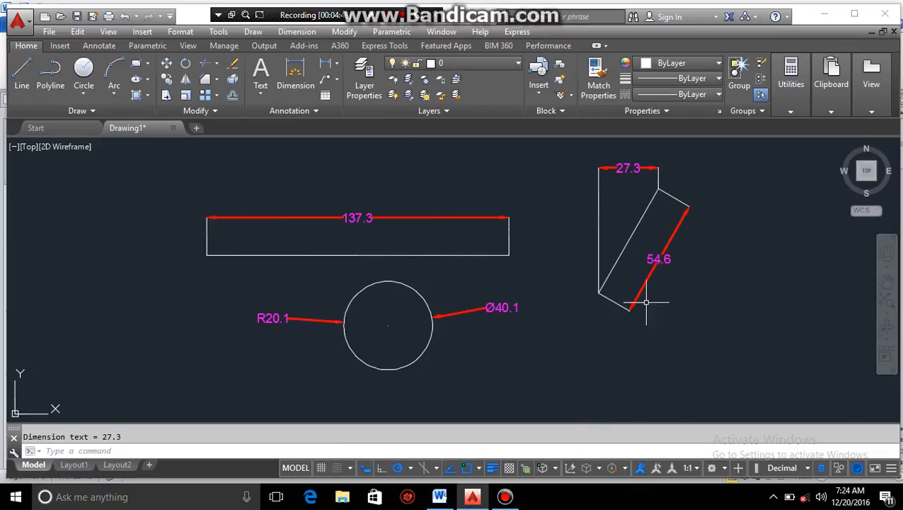
Open the Dimension Style Manager
scroll(626, 292, "down", 2)
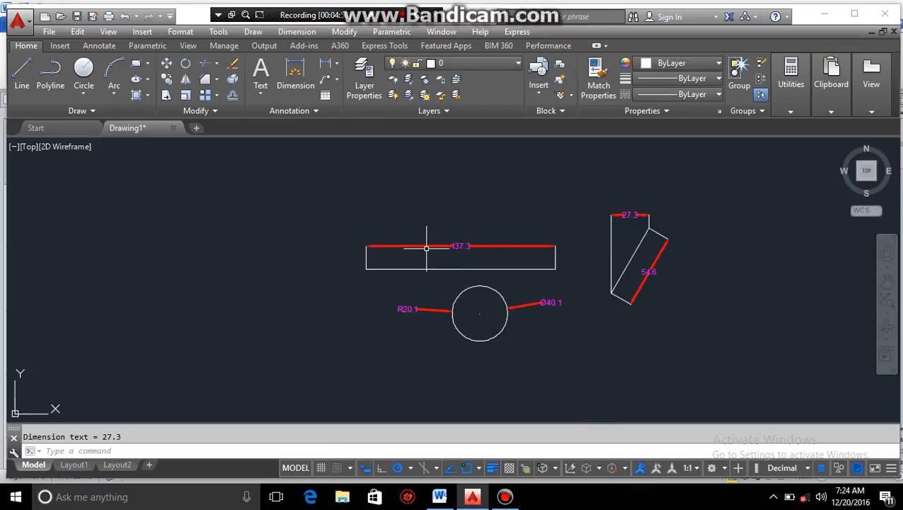
type("d")
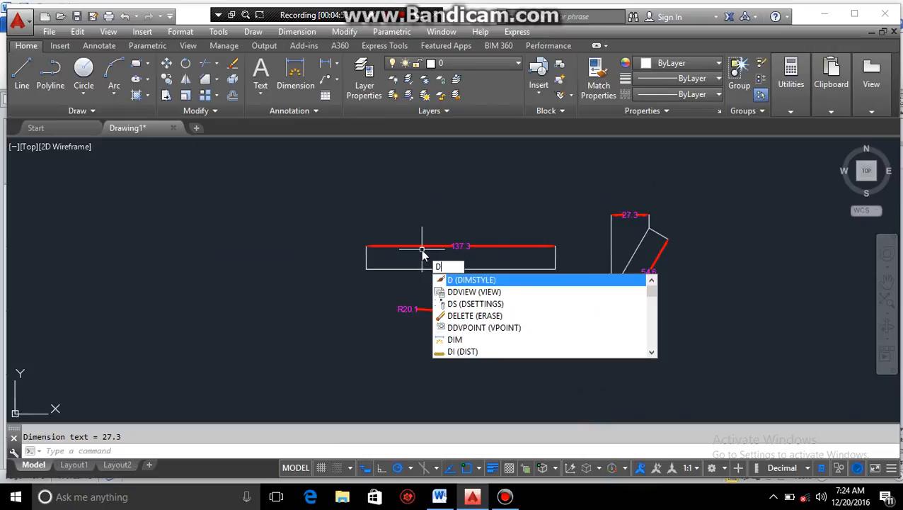
key("Return")
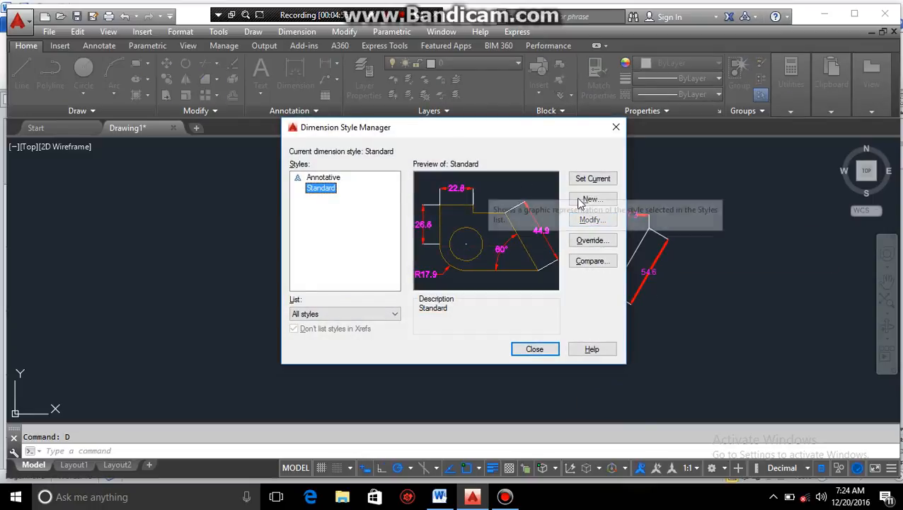
left_click(590, 200)
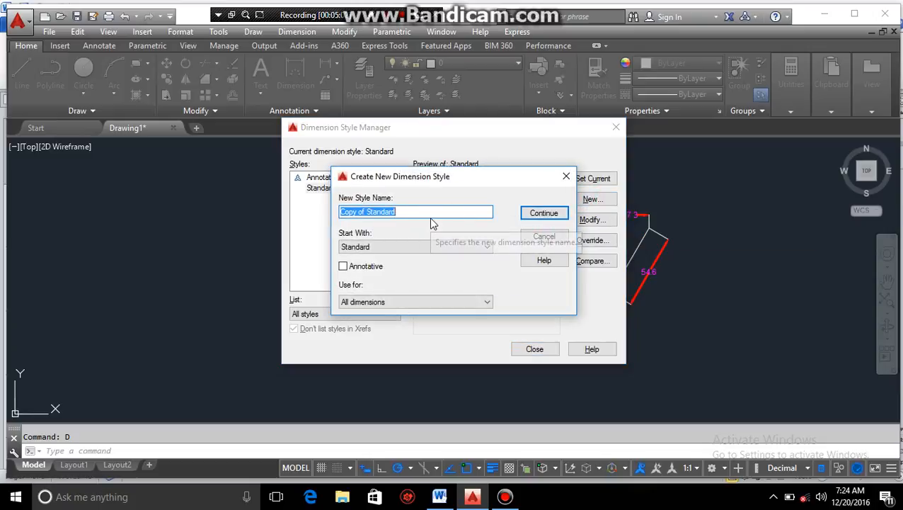
type("t")
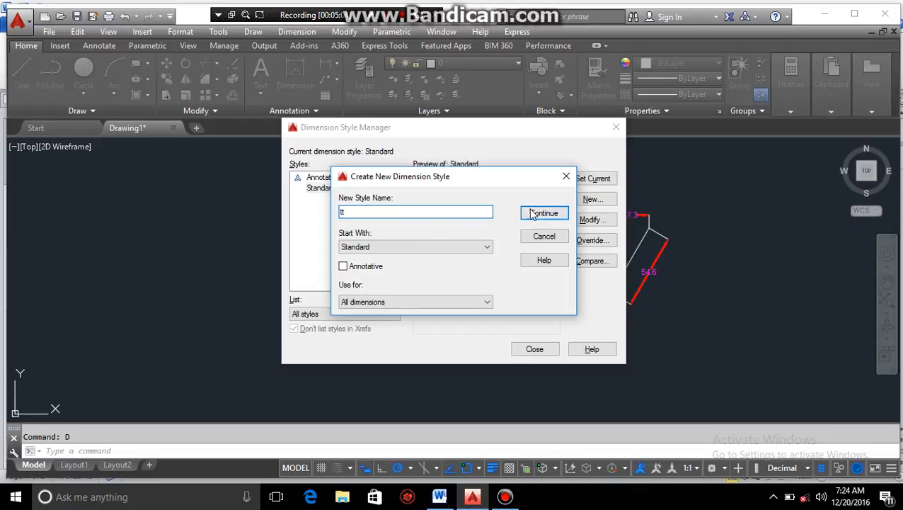
left_click(535, 214)
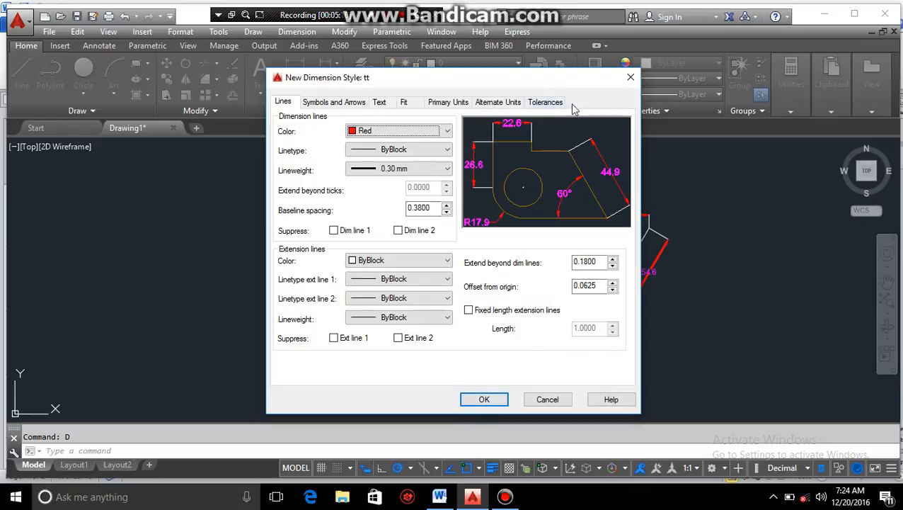
left_click(631, 78)
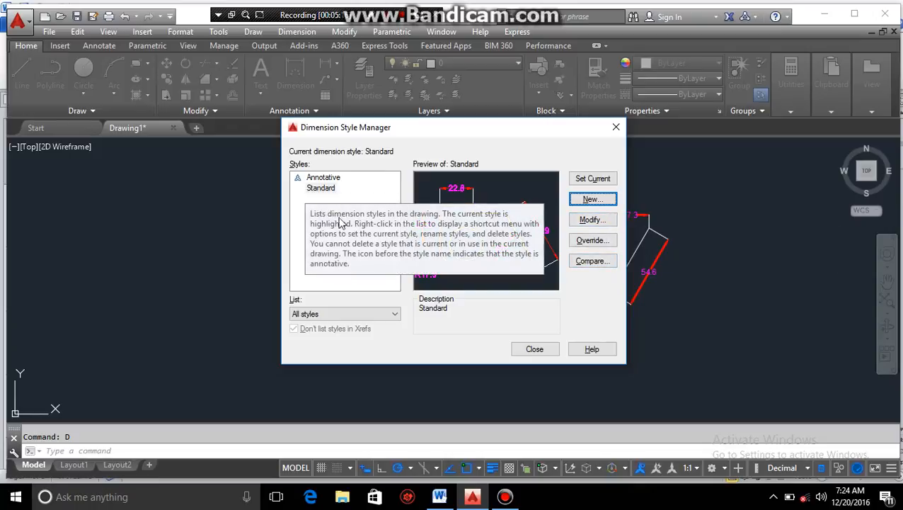
Create a new dimension style named "type" based on Standard for all dimensions, keeping its inherited settings
left_click(592, 199)
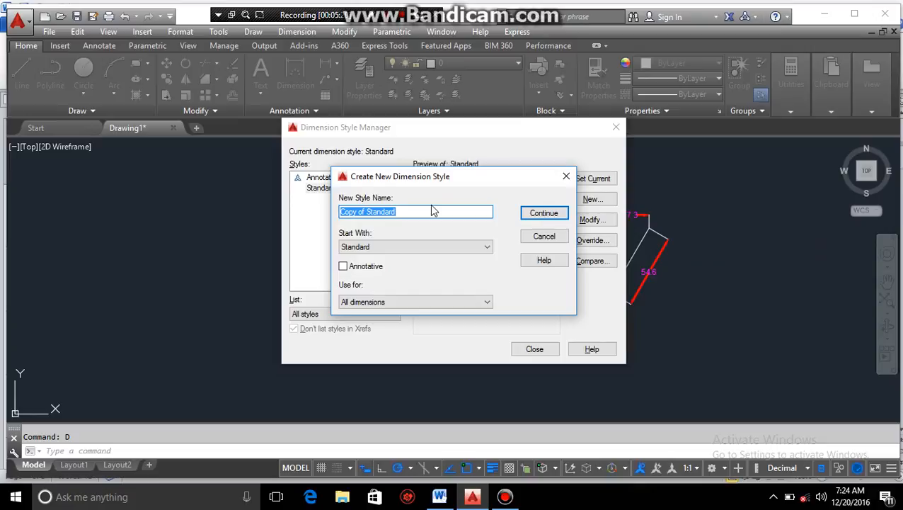
type("type")
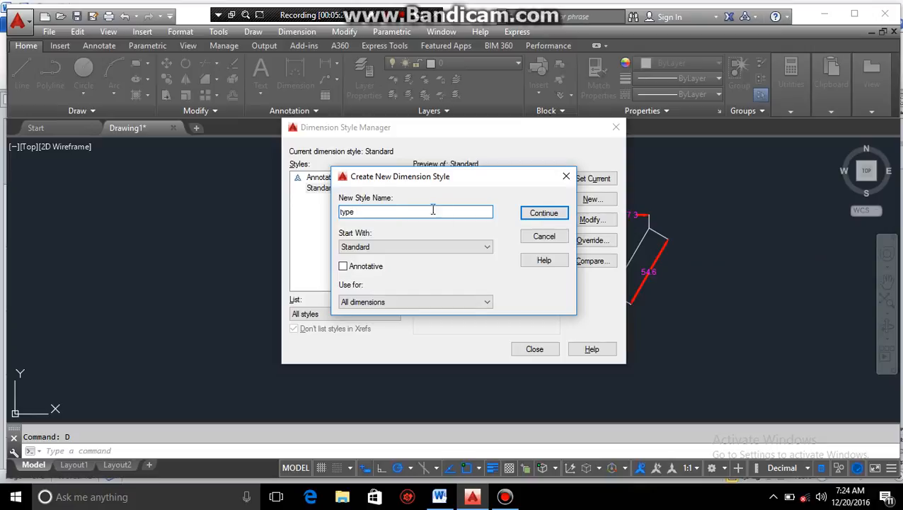
left_click(548, 217)
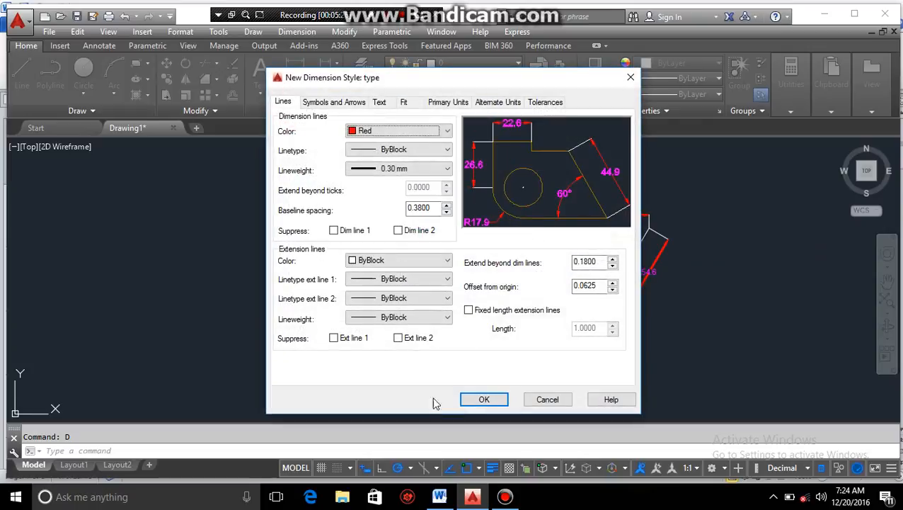
left_click(468, 400)
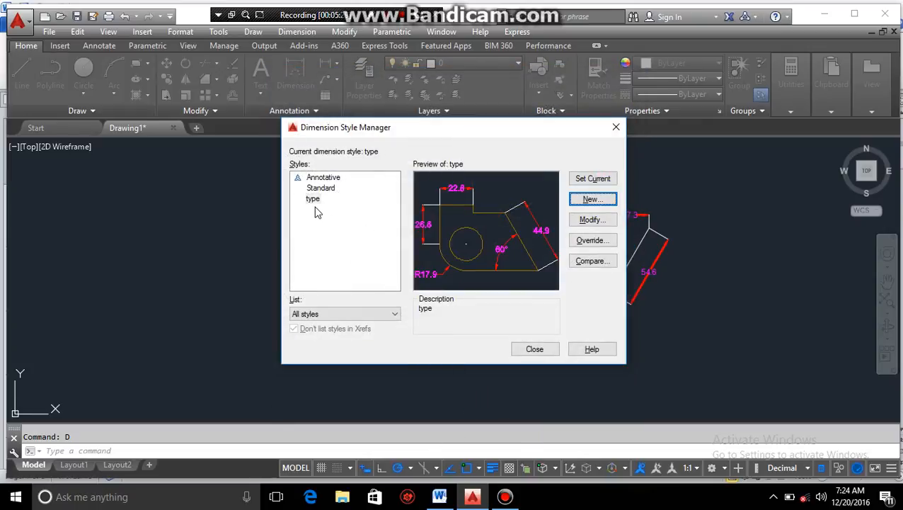
Make Standard the current dimension style instead of "type" and close the Dimension Style Manager
left_click(315, 200)
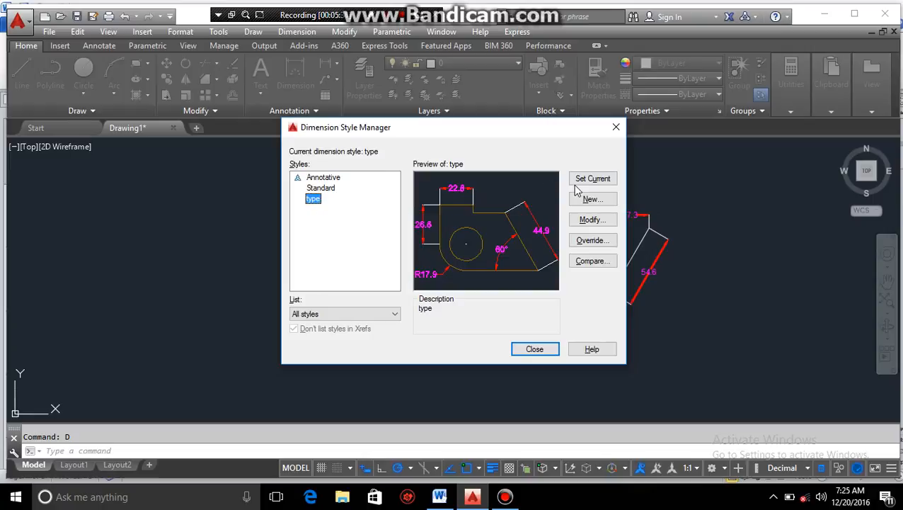
left_click(322, 188)
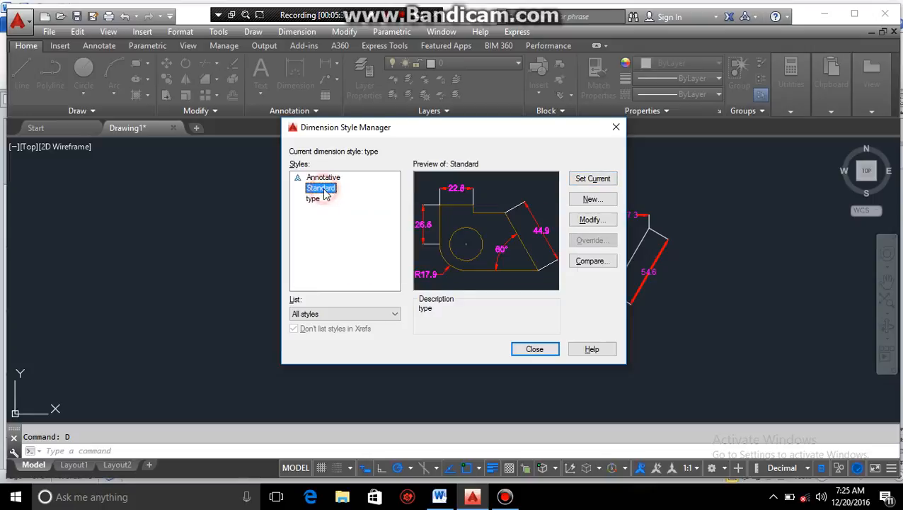
left_click(593, 181)
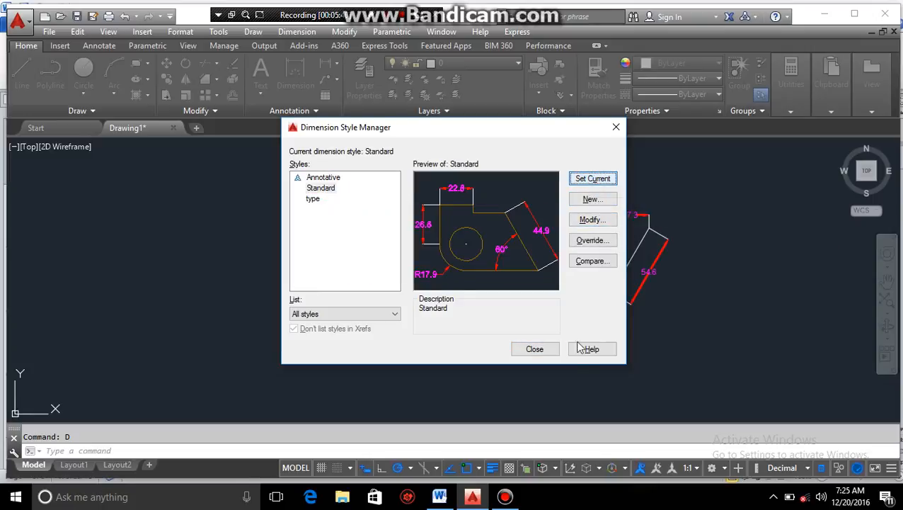
left_click(538, 351)
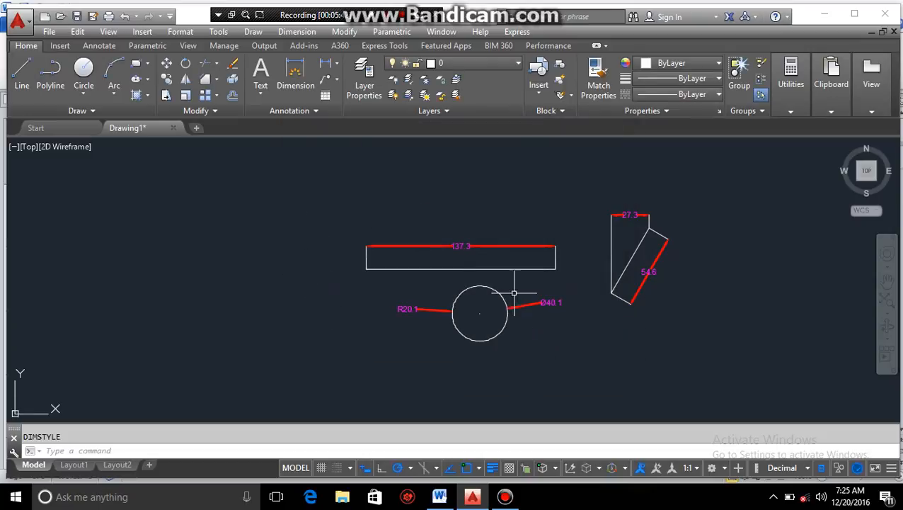
Modify the Standard dimension style so both the first and second arrowheads use Open 30
scroll(613, 322, "down", 2)
scroll(611, 322, "up", 4)
middle_click_drag(569, 319, 499, 315)
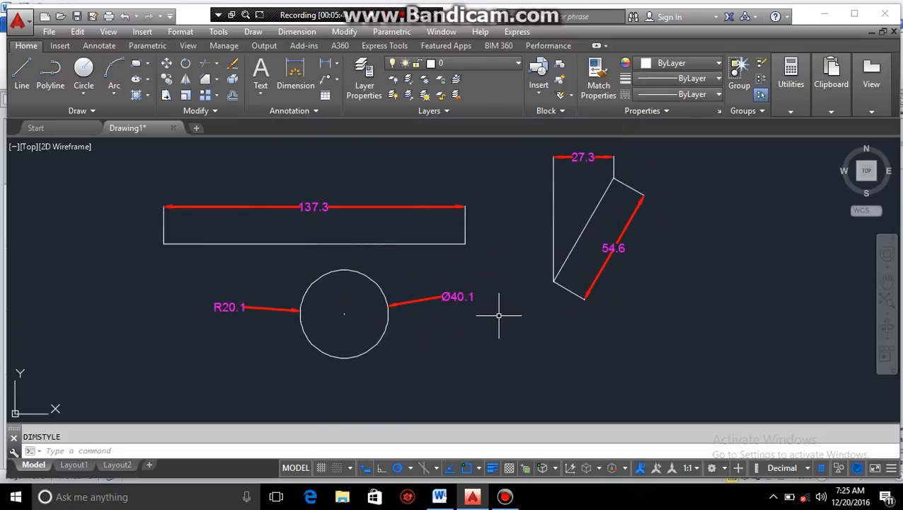
left_click(298, 33)
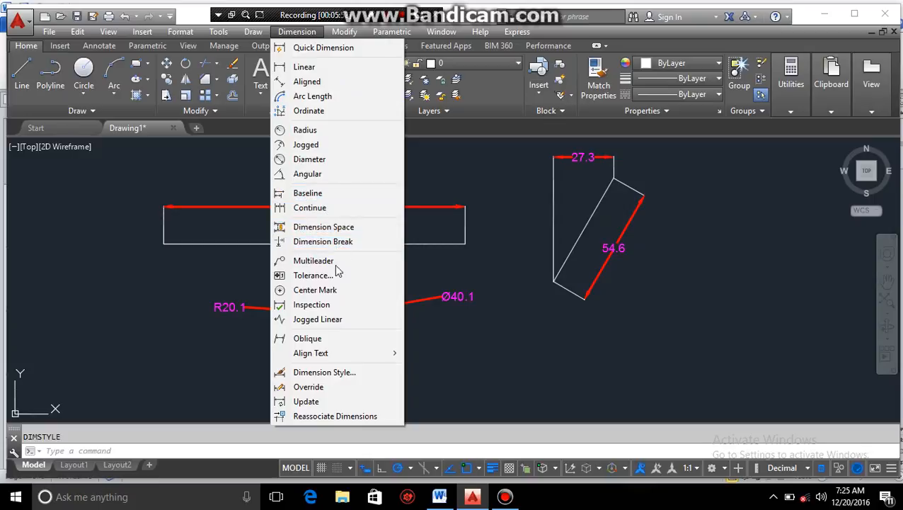
left_click(342, 372)
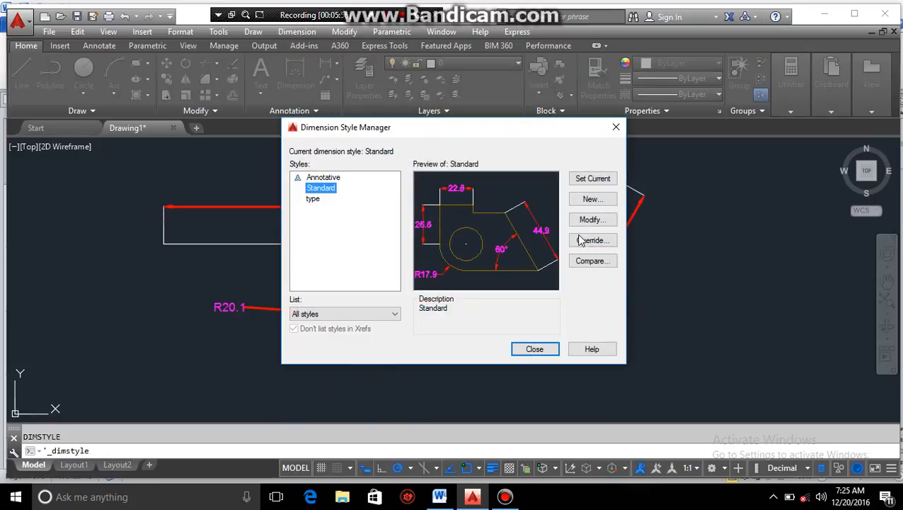
left_click(589, 219)
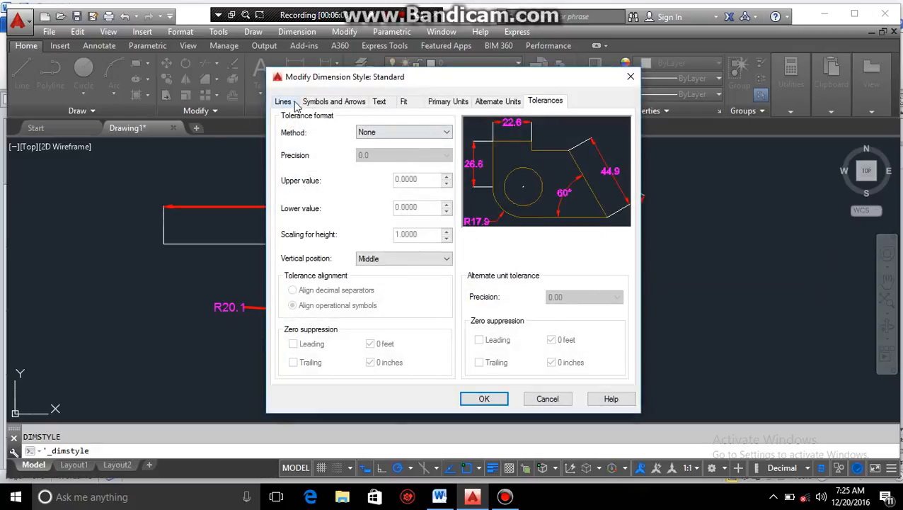
left_click(324, 102)
left_click(320, 144)
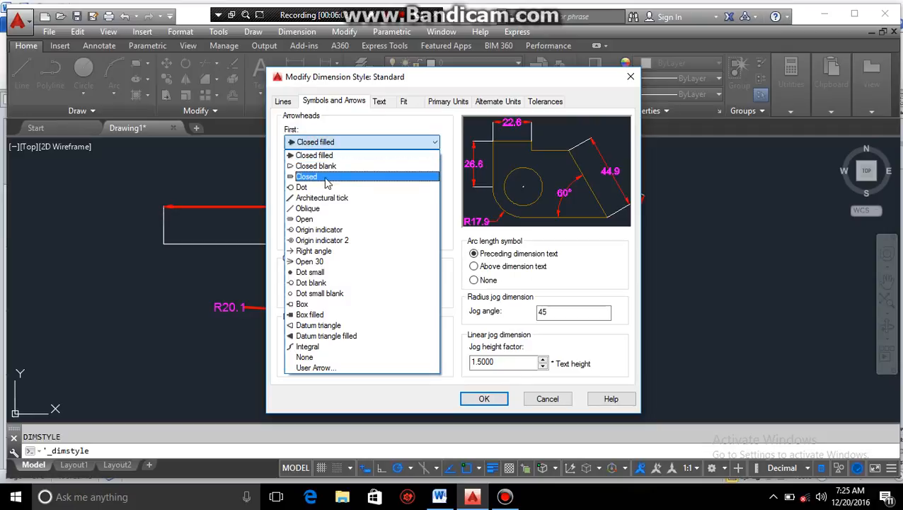
left_click(320, 261)
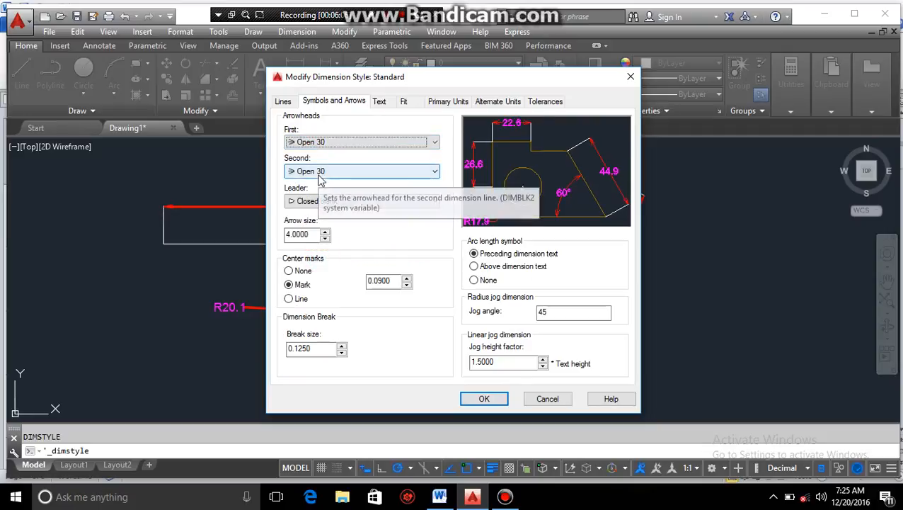
left_click(484, 398)
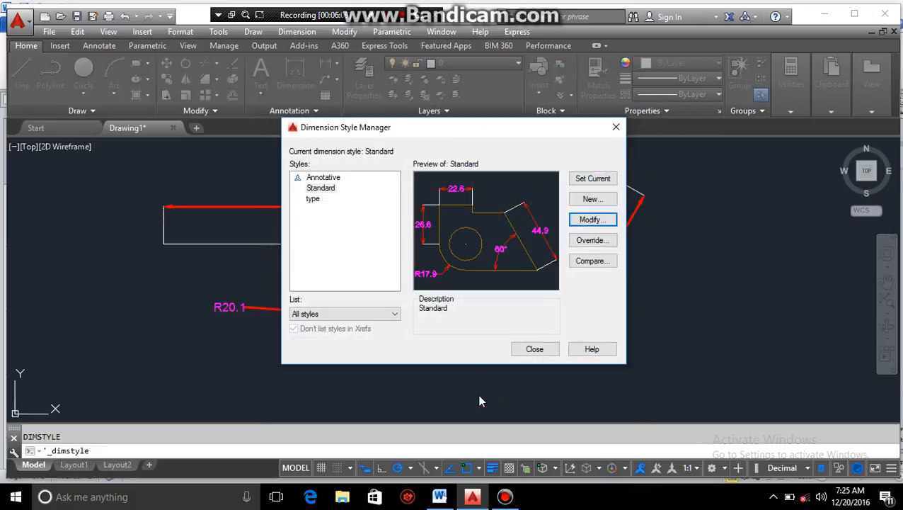
left_click(542, 349)
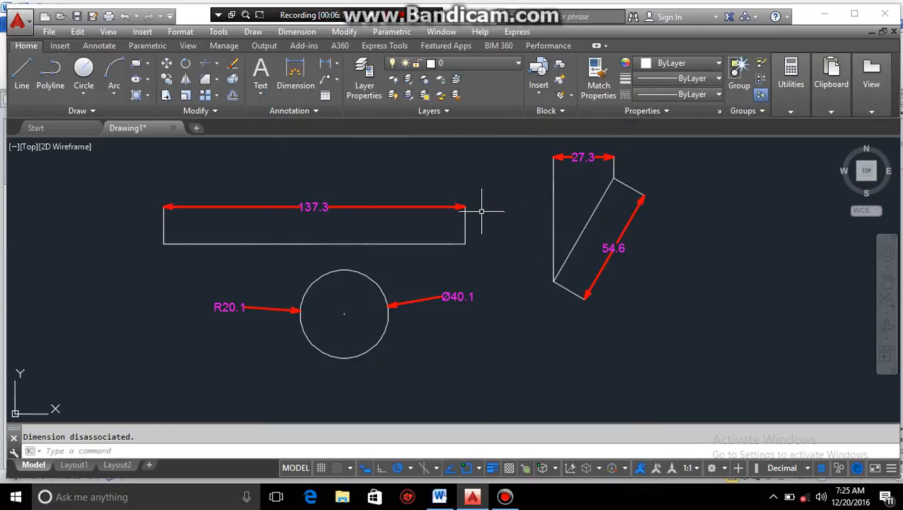
Examine the arrowheads on the rectangle, circle and inclined line dimensions up close and in the overall view
scroll(447, 195, "up", 4)
scroll(396, 172, "down", 1)
scroll(397, 172, "down", 8)
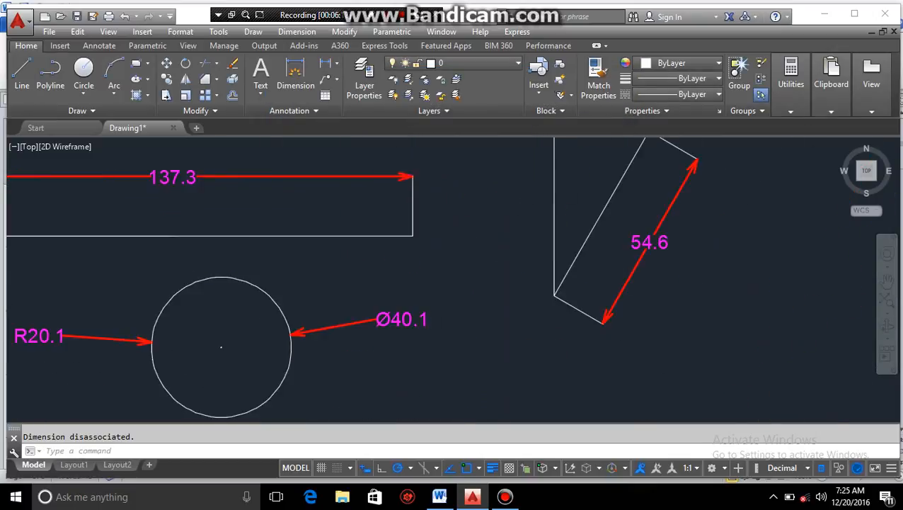
scroll(349, 175, "up", 2)
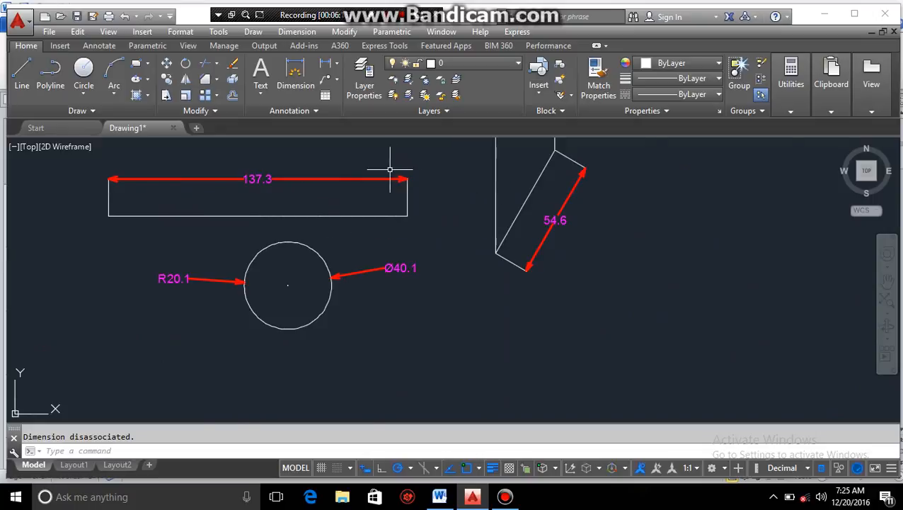
scroll(433, 179, "up", 4)
scroll(397, 192, "down", 4)
scroll(339, 189, "down", 2)
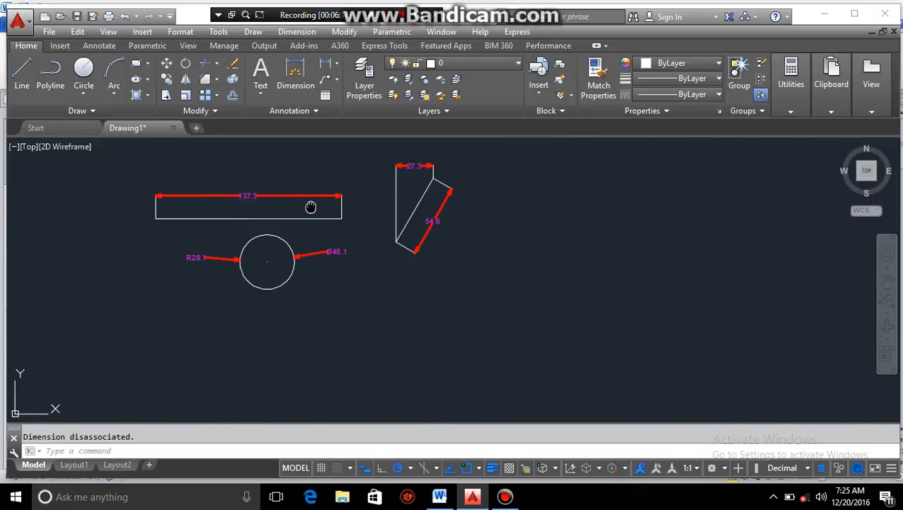
middle_click_drag(312, 206, 493, 251)
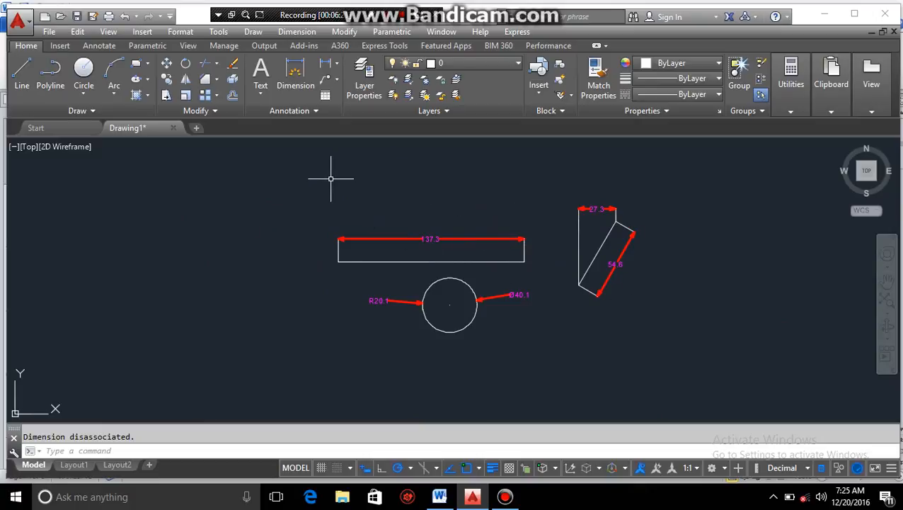
type("d")
key("Return")
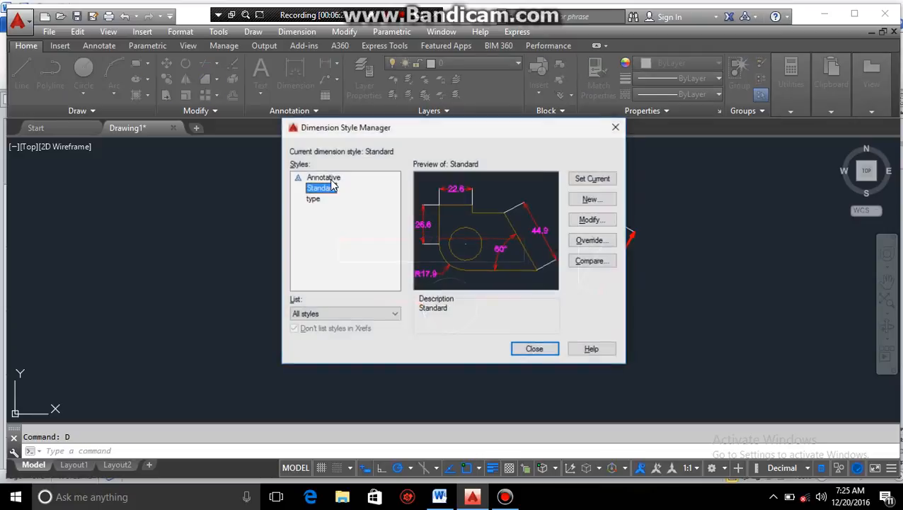
left_click(615, 128)
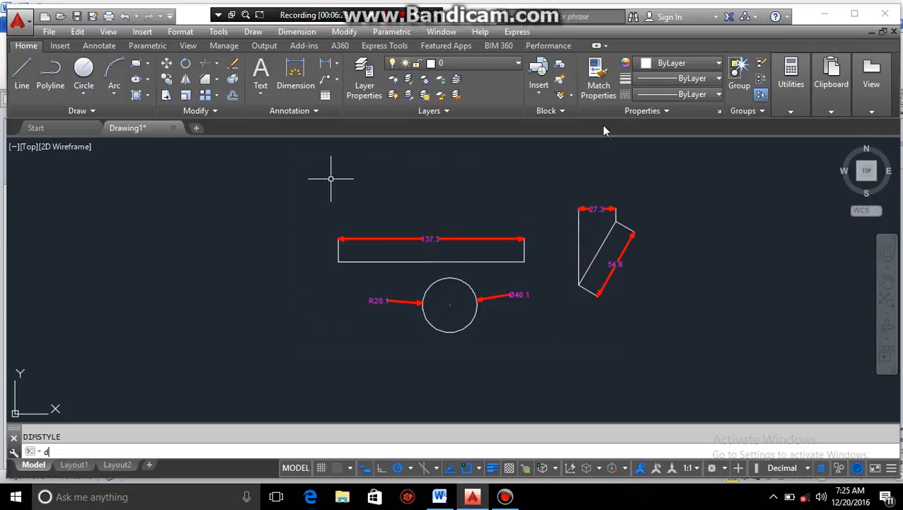
Try the CENTER and ZIGZAG linetypes for extension line 1 in the Standard dimension style, discarding the changes
type("d")
key("Return")
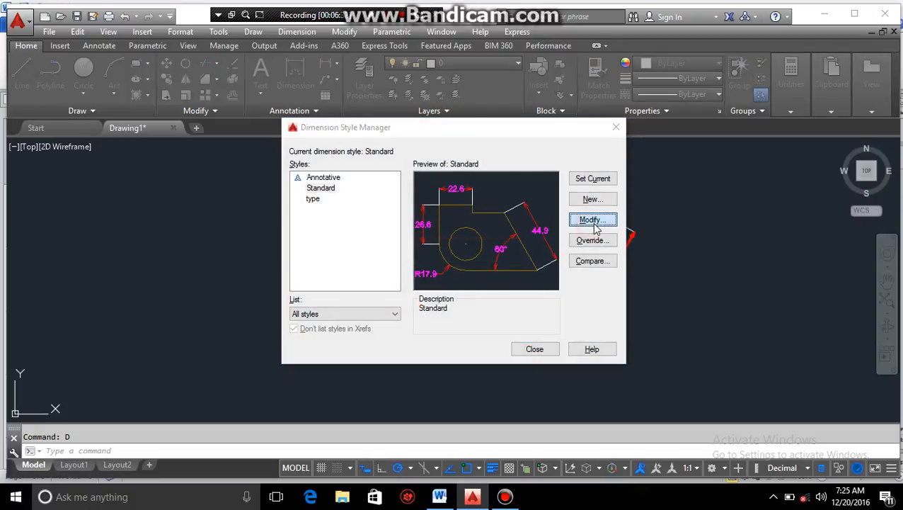
left_click(593, 220)
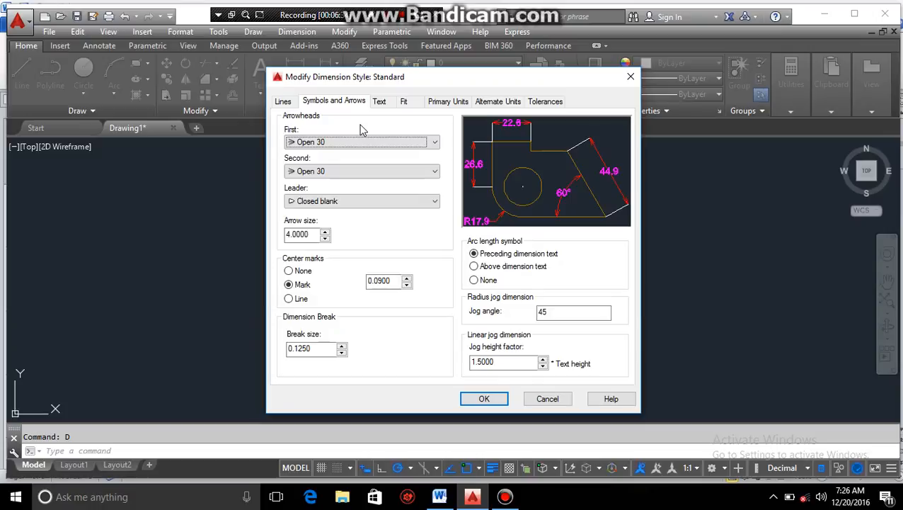
left_click(286, 101)
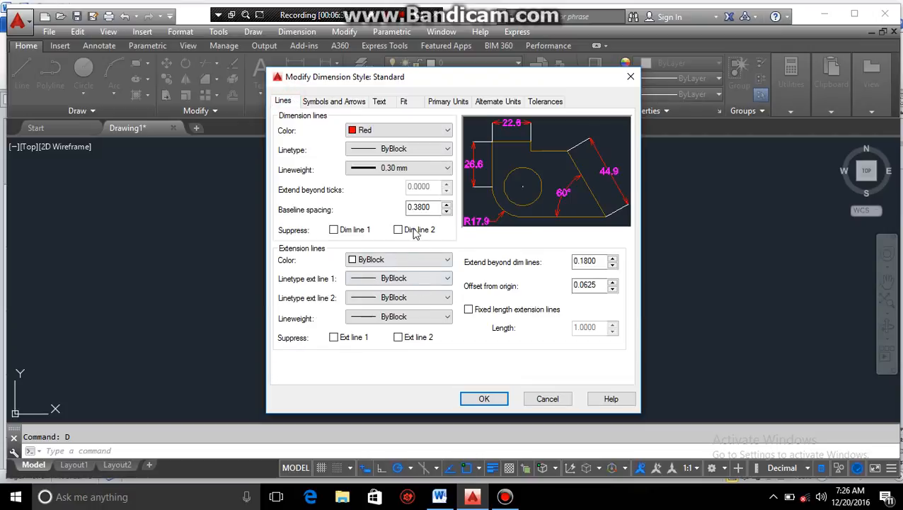
left_click(425, 278)
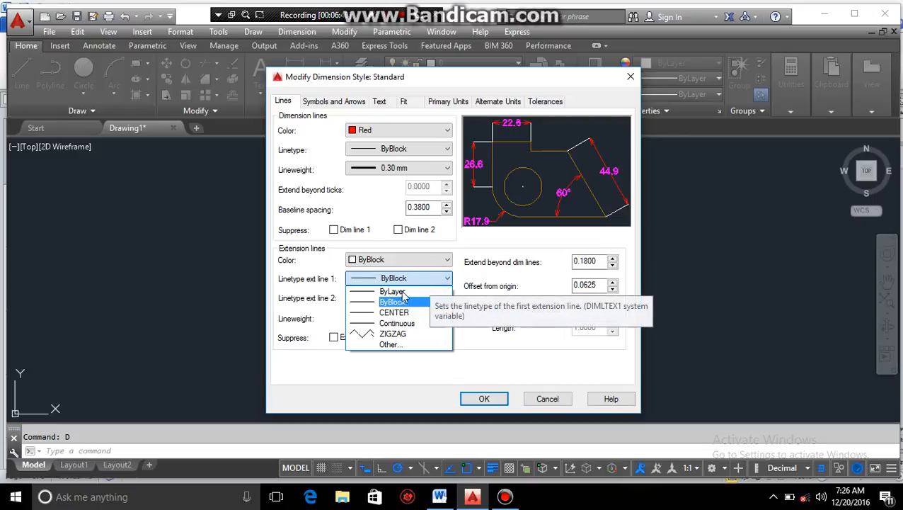
left_click(391, 335)
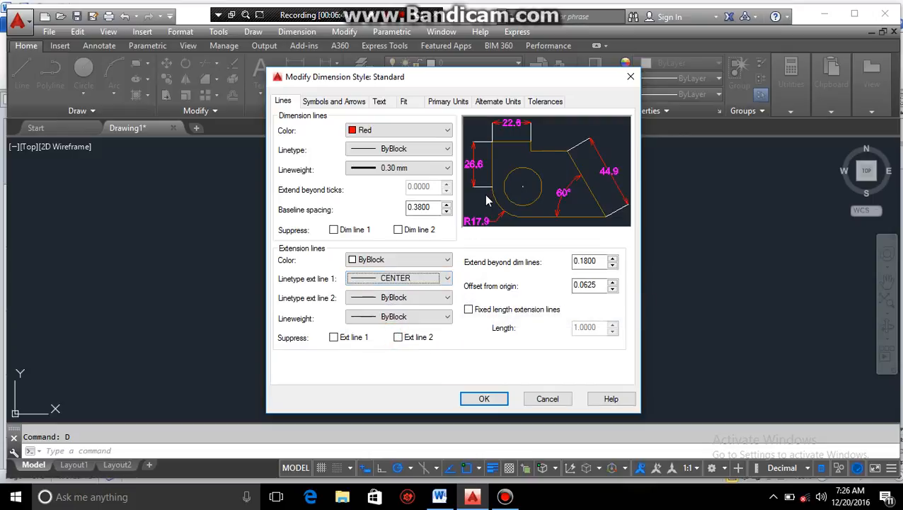
left_click(411, 280)
left_click(395, 334)
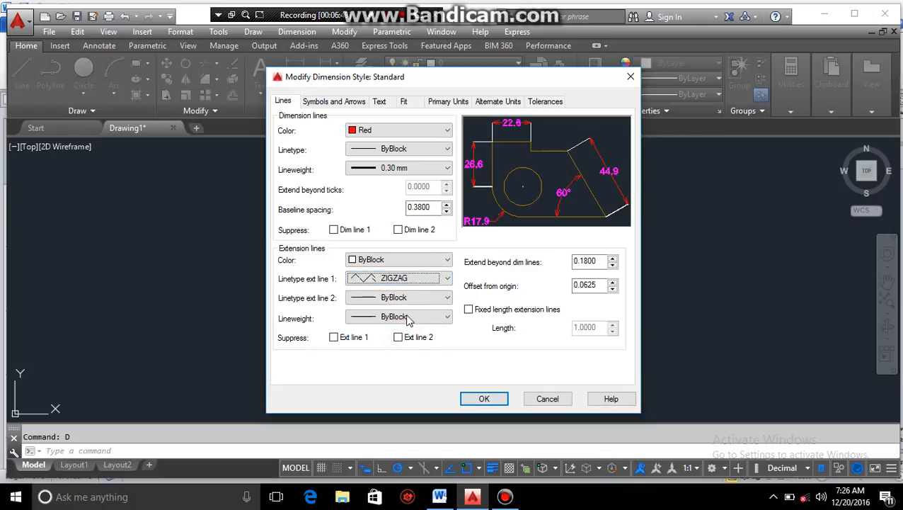
left_click(630, 76)
left_click(617, 127)
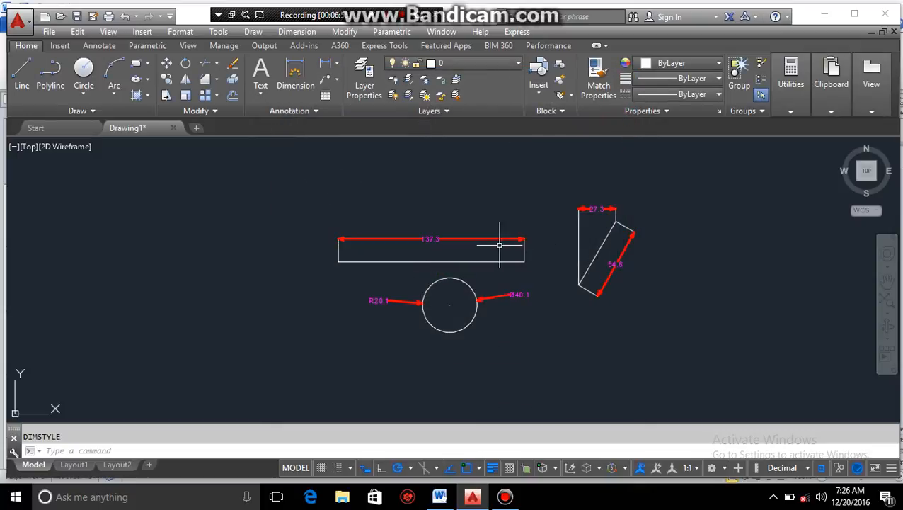
Select the long horizontal linear dimension above the circle and display its full properties at the Lines & Arrows settings
left_click(457, 237)
left_click(456, 239)
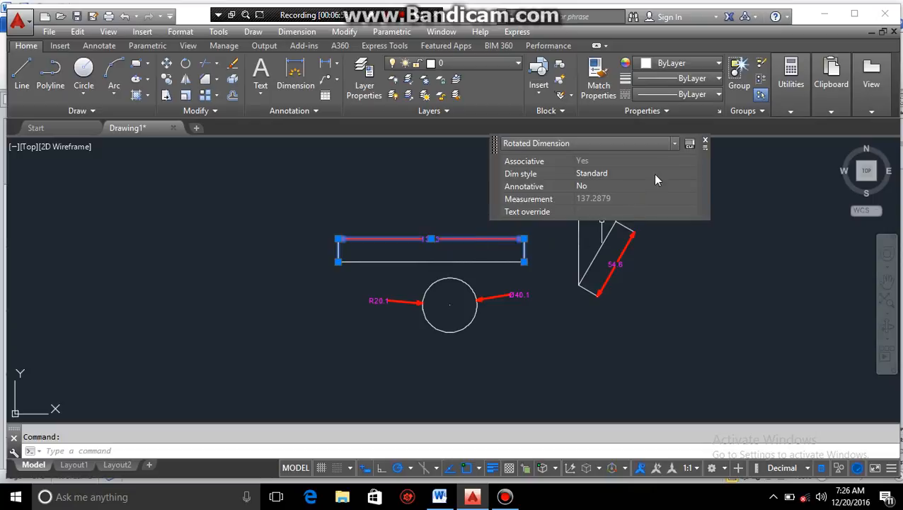
left_click(704, 140)
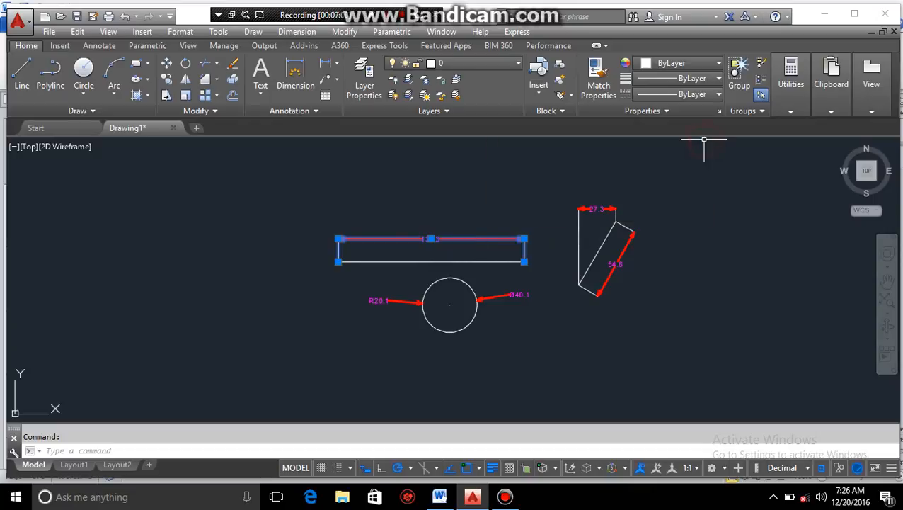
key("ctrl+1")
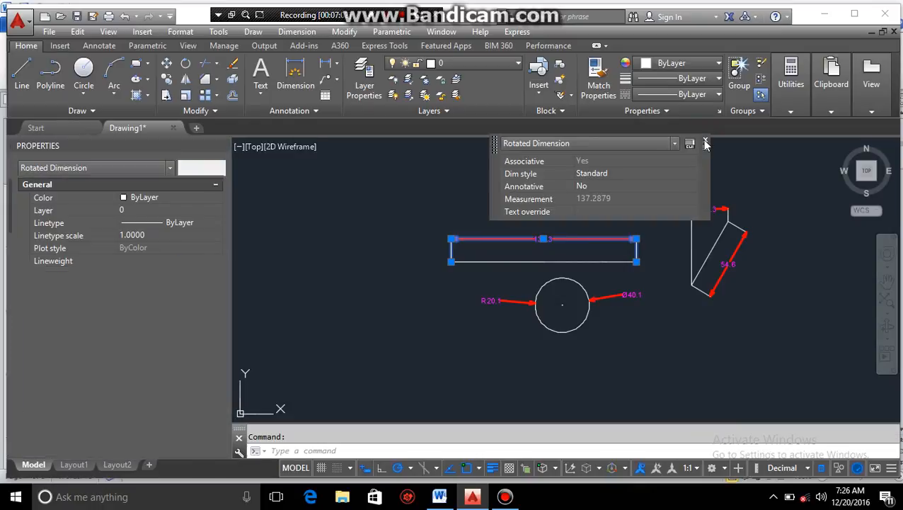
scroll(228, 231, "down", 4)
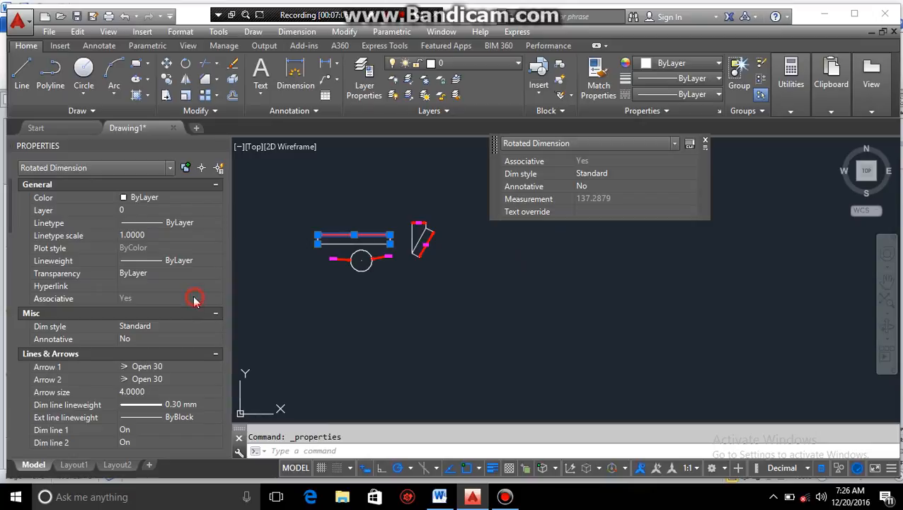
scroll(195, 300, "down", 5)
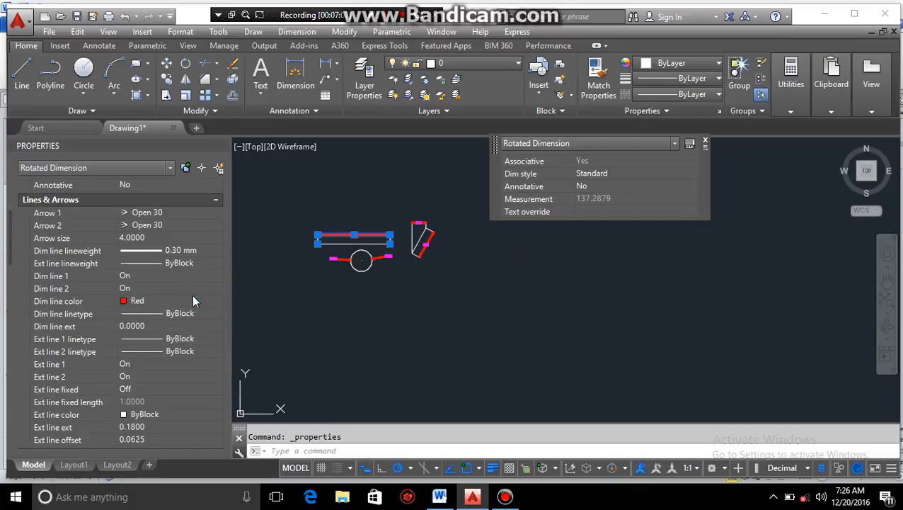
Review the On and Off options for extension line 1 of the selected dimension, keeping it On
left_click(130, 366)
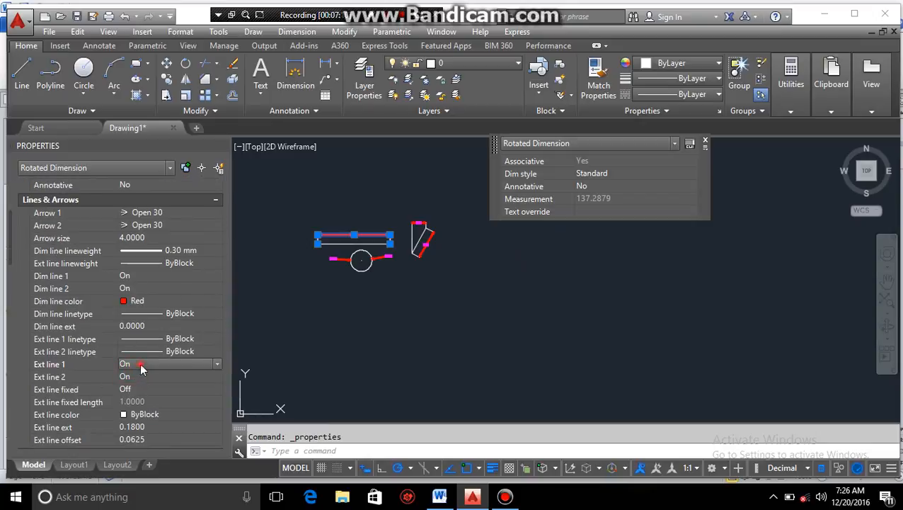
left_click(141, 367)
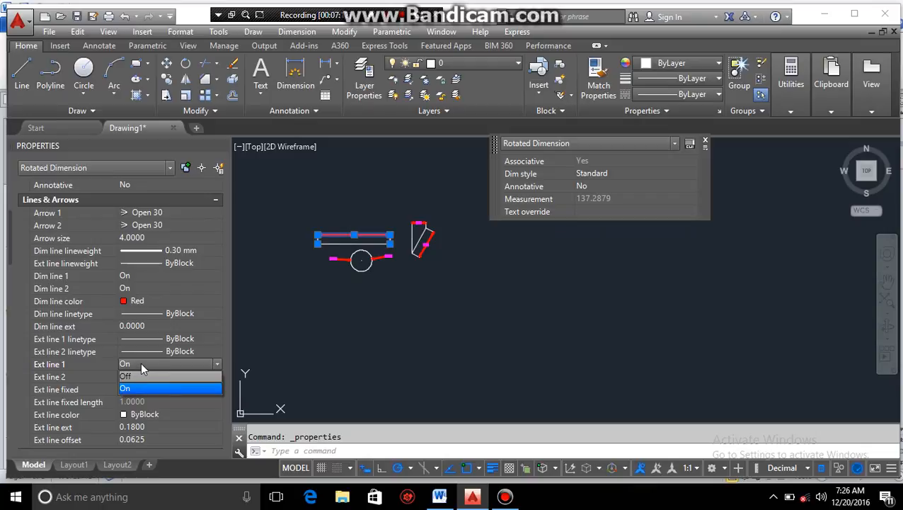
left_click(185, 387)
scroll(322, 247, "up", 2)
scroll(322, 247, "up", 5)
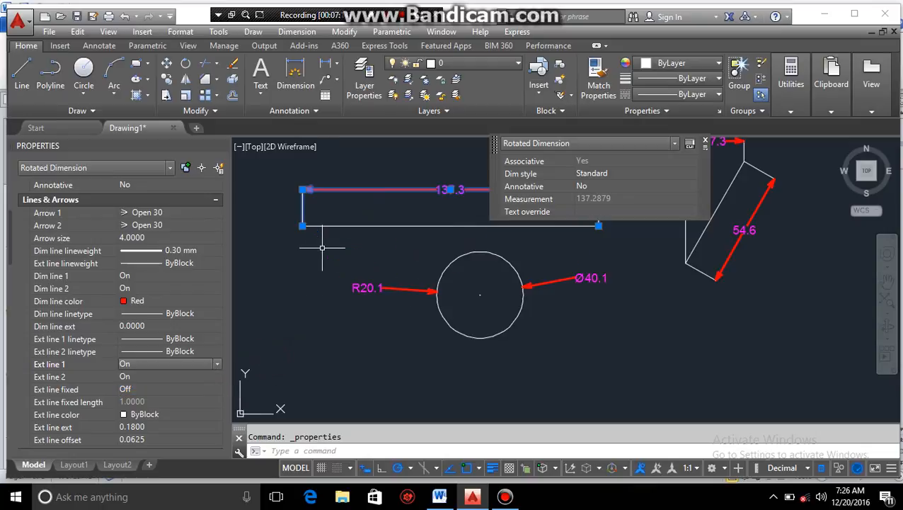
left_click(140, 367)
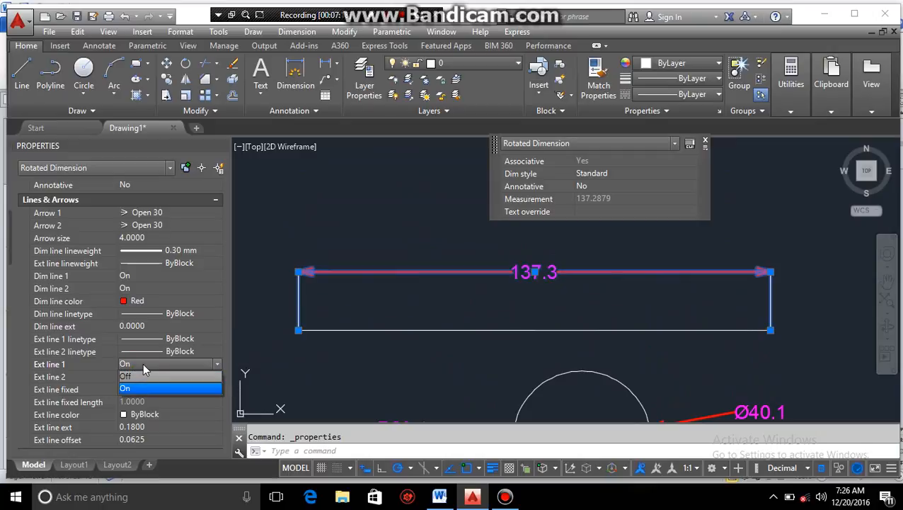
left_click(143, 388)
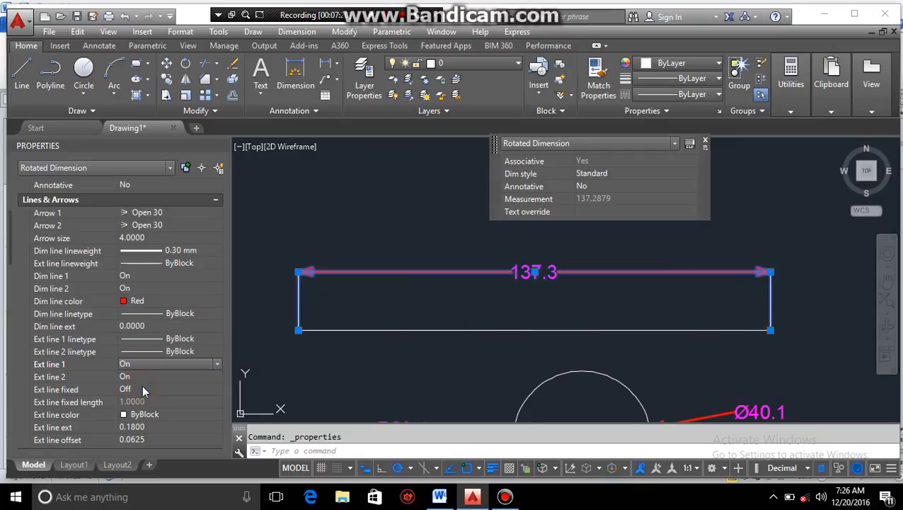
Try fixed-length extension lines on the selected dimension and switch the setting back to Off
left_click(142, 388)
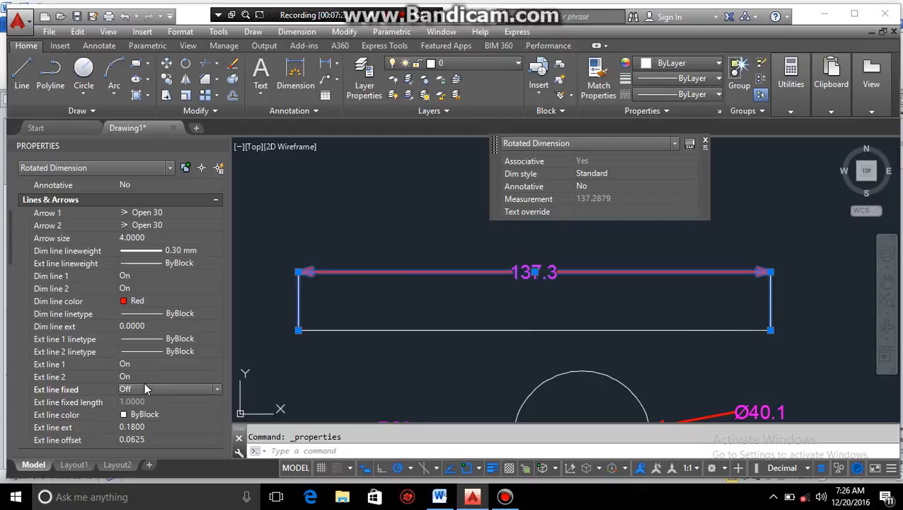
left_click(145, 389)
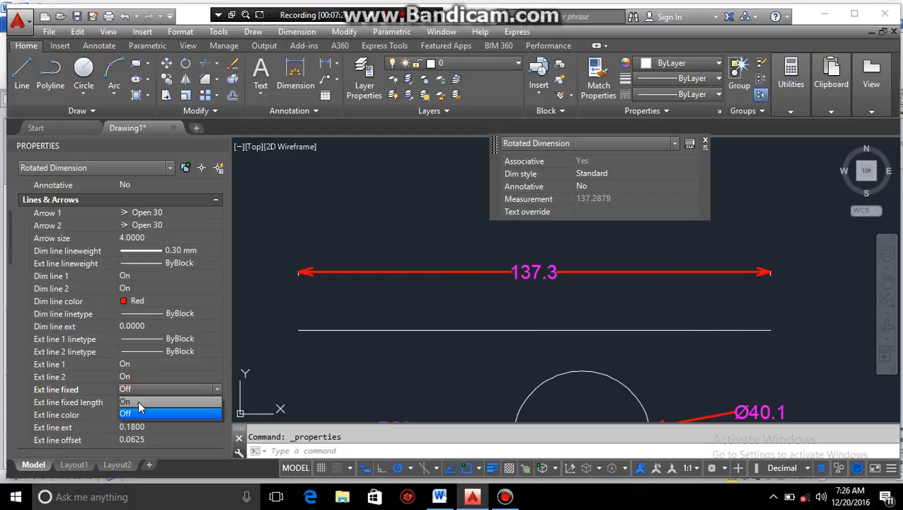
left_click(137, 401)
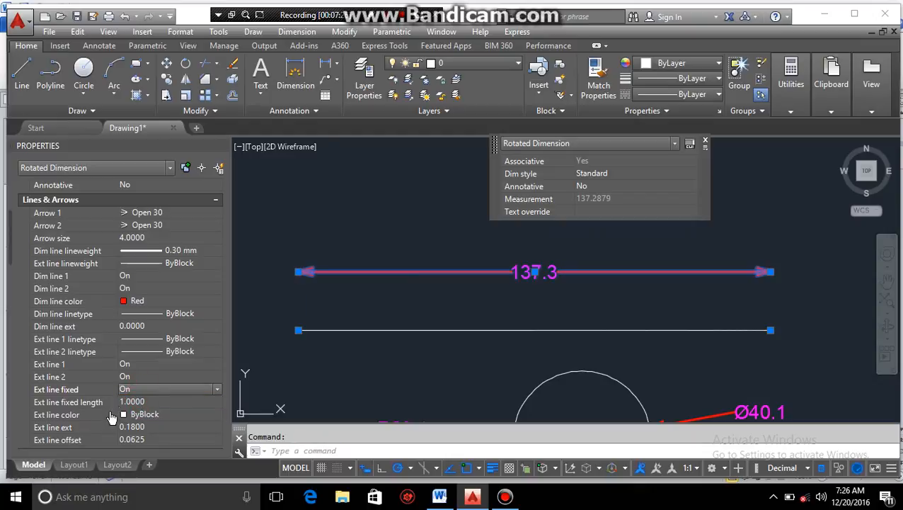
key("Down")
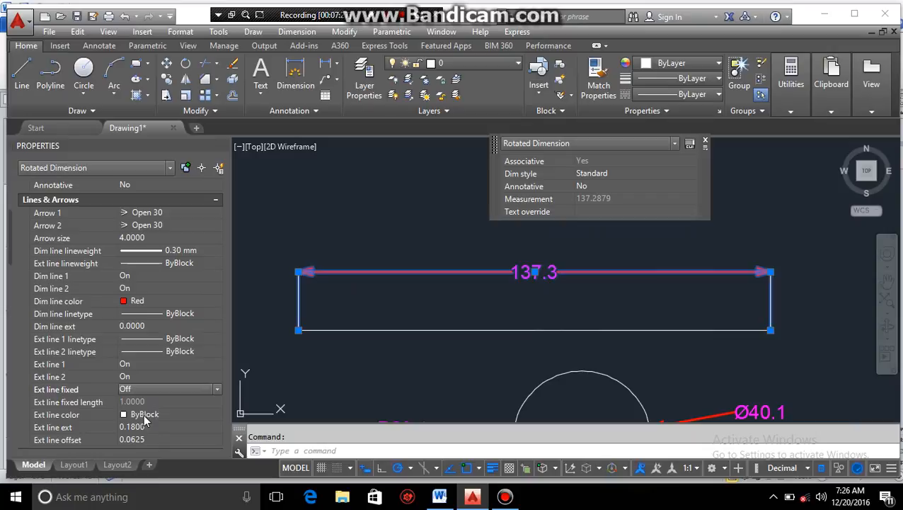
Turn off dimension line 1 of the selected dimension and preview the Off option for dimension line 2, keeping it On
left_click(146, 277)
left_click(145, 277)
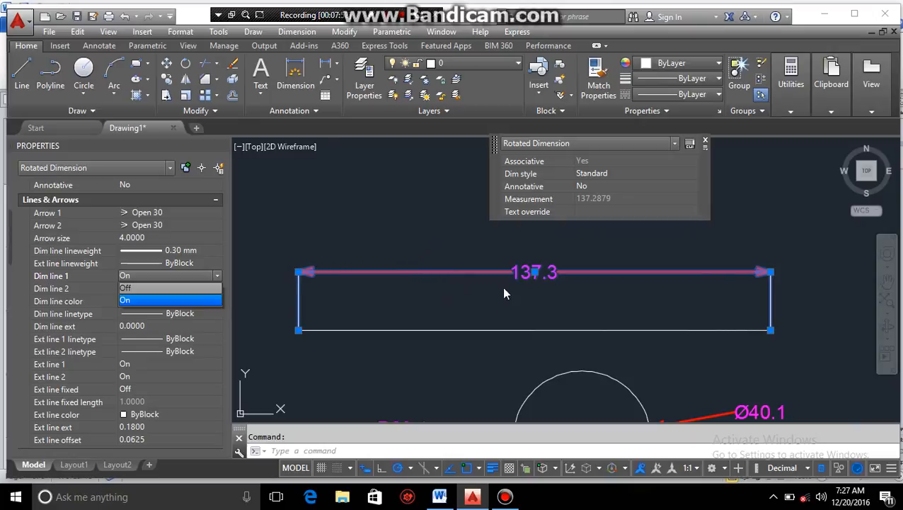
left_click(152, 289)
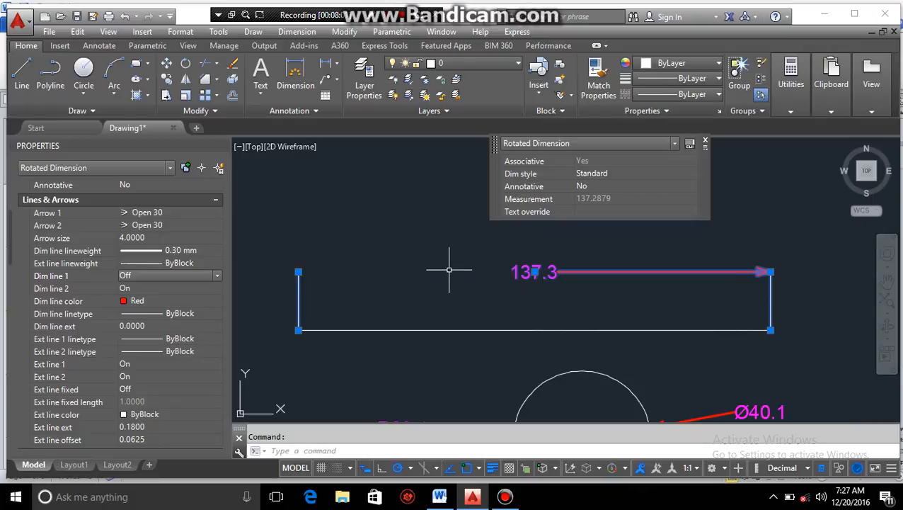
left_click(147, 291)
left_click(147, 293)
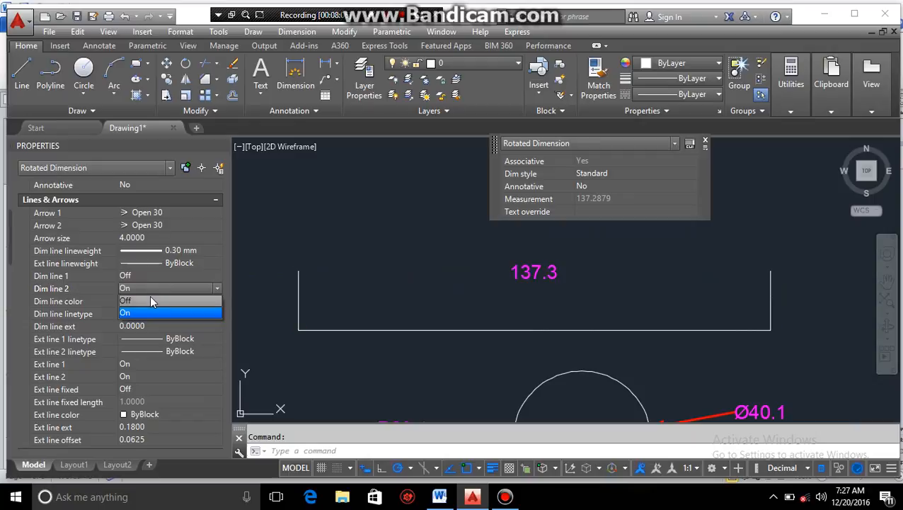
left_click(153, 290)
left_click(420, 277)
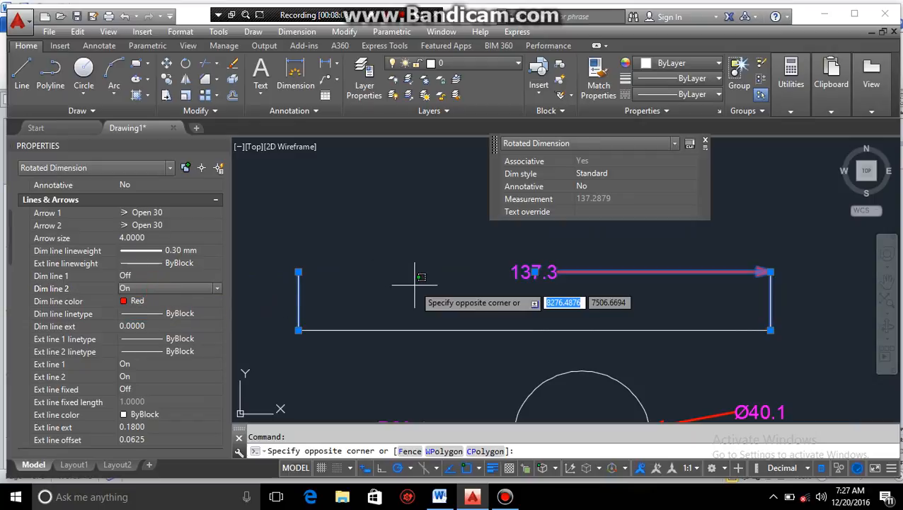
Set the selected dimension's Arrow 1 to Datum triangle filled and its Arrow 2 to Datum triangle
left_click(179, 217)
left_click(179, 216)
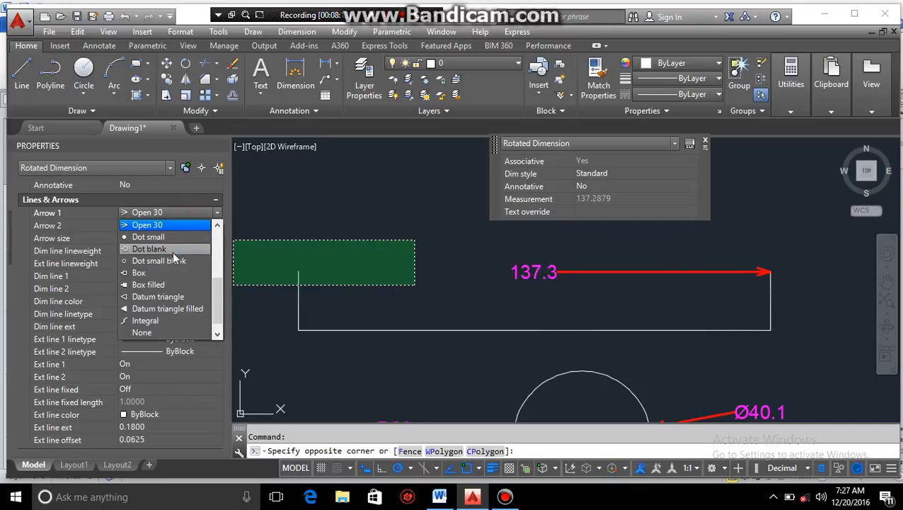
left_click(173, 308)
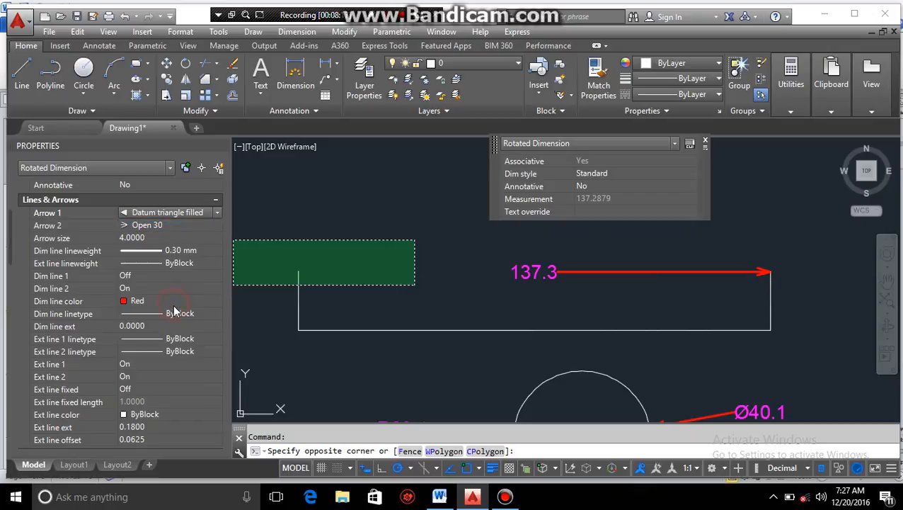
left_click(172, 226)
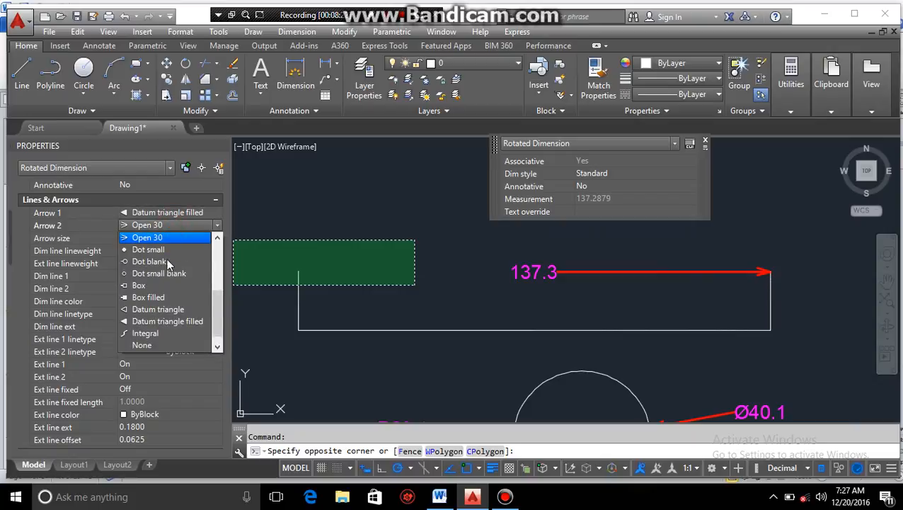
left_click(163, 310)
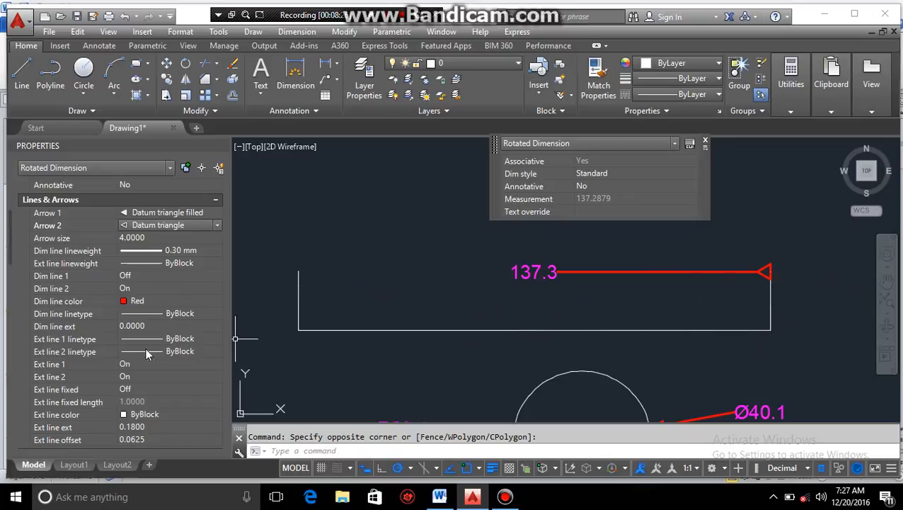
Turn dimension line 1 back on for the selected dimension, keep its extension lines unfixed, and close the full properties
left_click(160, 390)
left_click(160, 390)
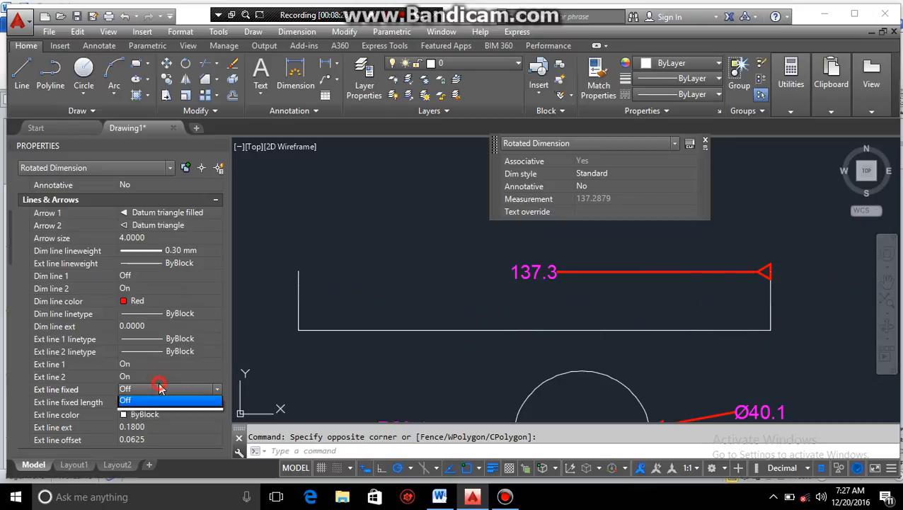
left_click(157, 387)
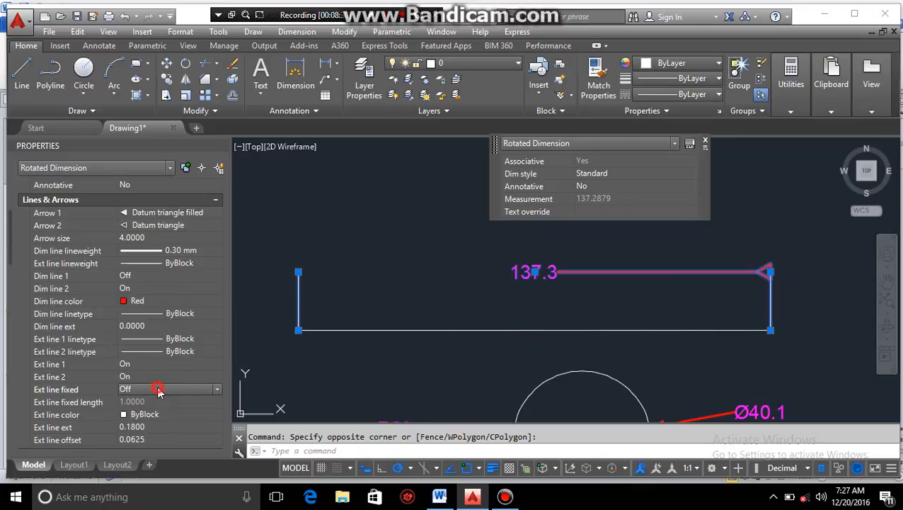
left_click(158, 276)
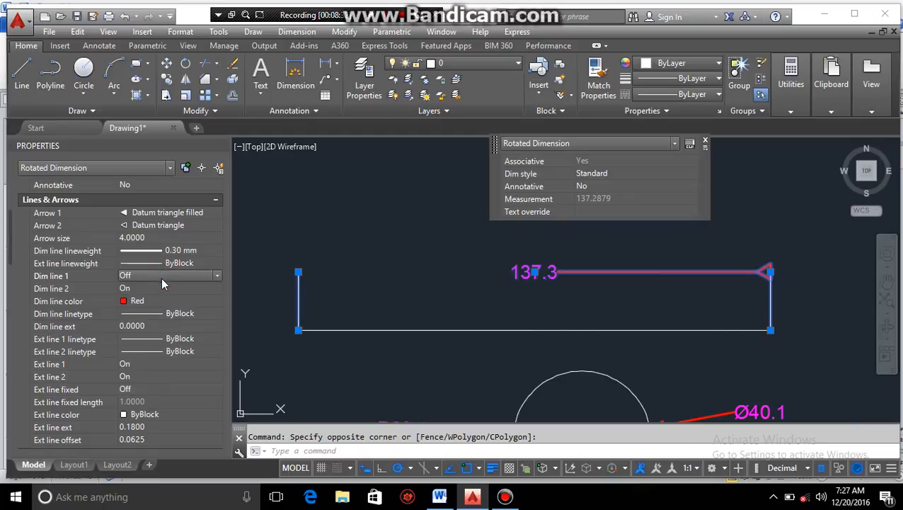
left_click(161, 276)
left_click(160, 300)
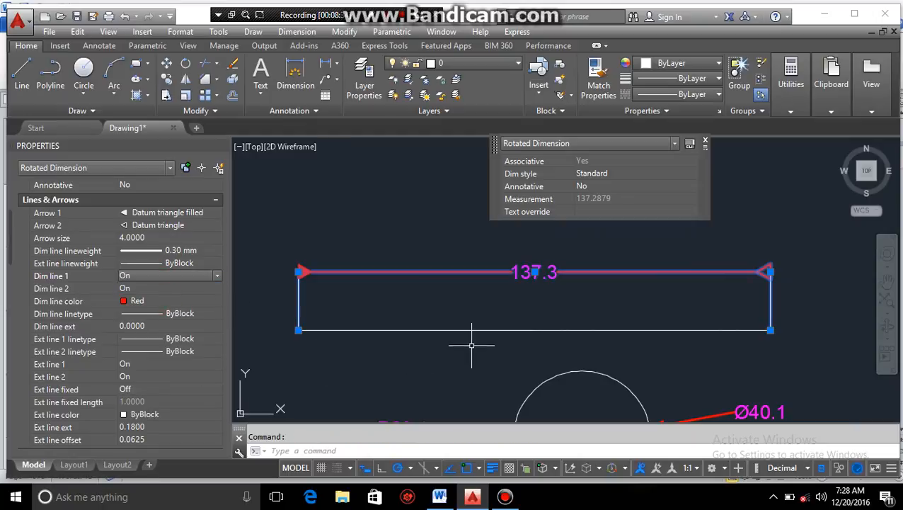
left_click(420, 348)
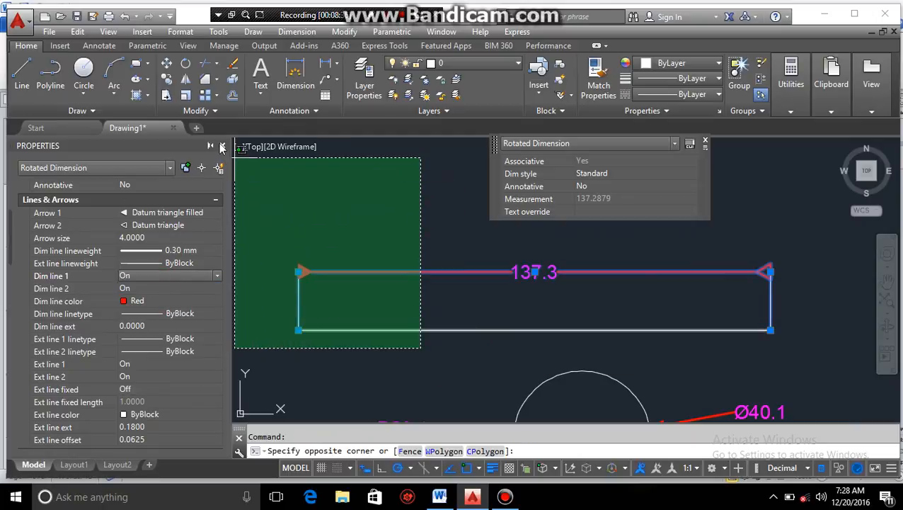
left_click(222, 147)
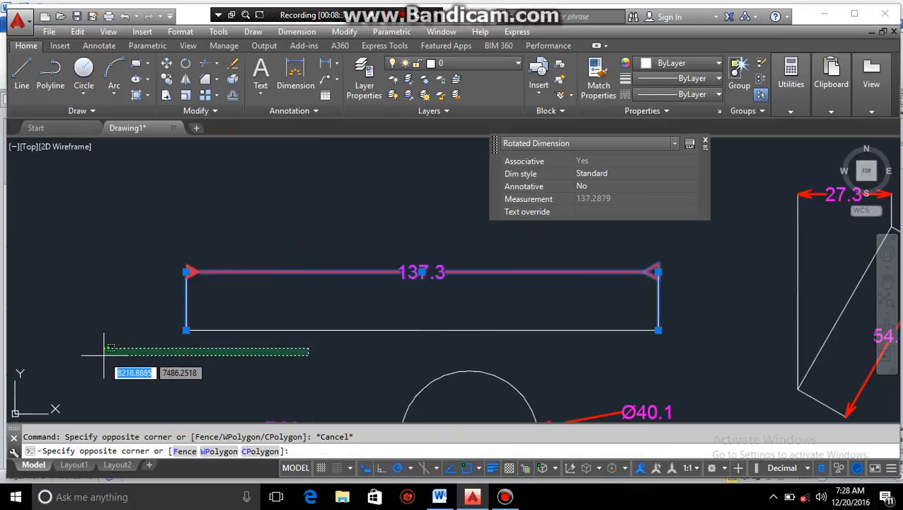
Clear the selection of the modified linear dimension and compare its datum-triangle arrowheads with those of the other dimensions
left_click(106, 354)
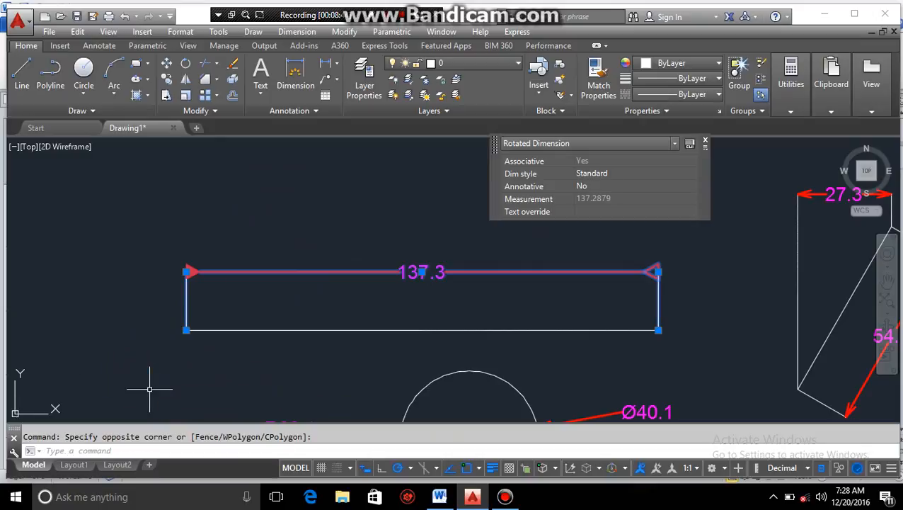
key("Escape")
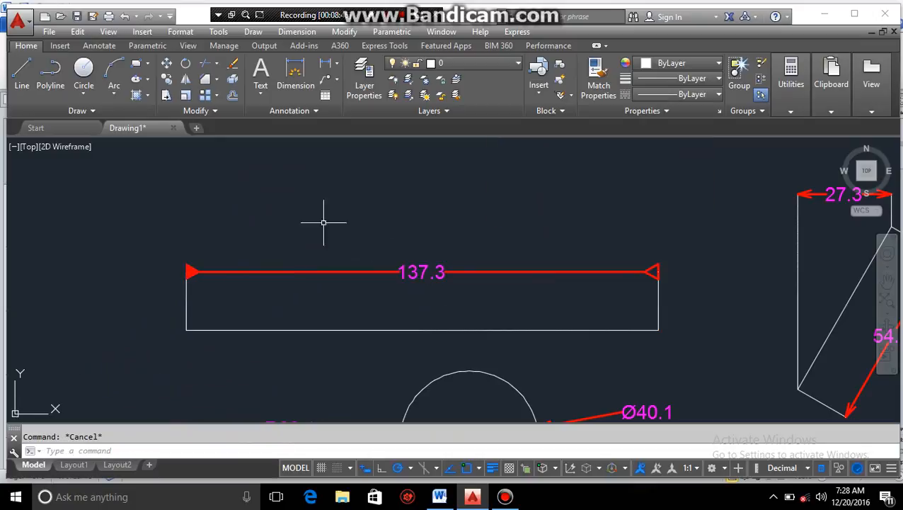
scroll(485, 286, "down", 6)
middle_click_drag(522, 293, 429, 292)
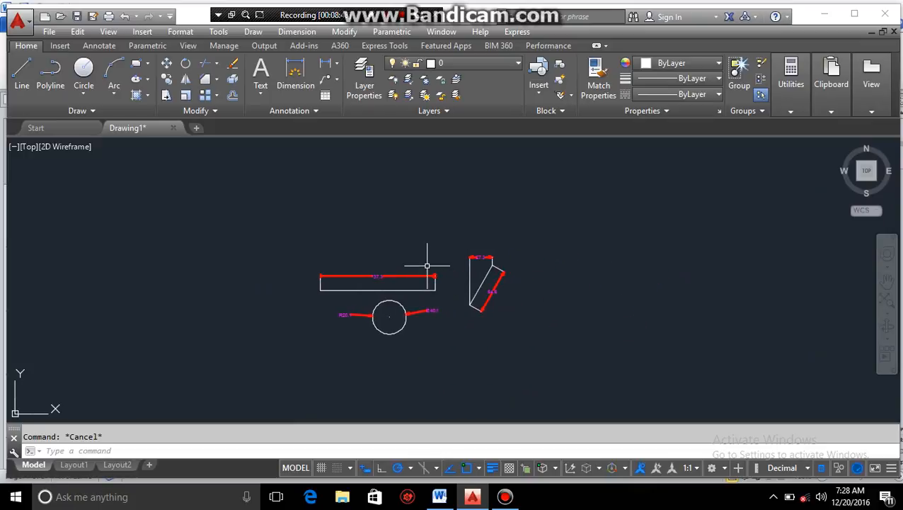
scroll(426, 262, "up", 5)
scroll(426, 262, "down", 5)
scroll(424, 258, "up", 5)
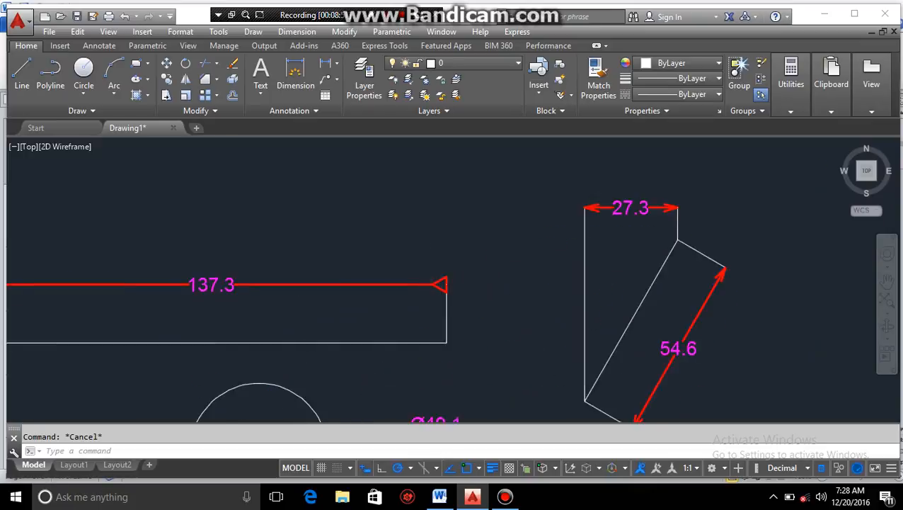
scroll(535, 245, "down", 1)
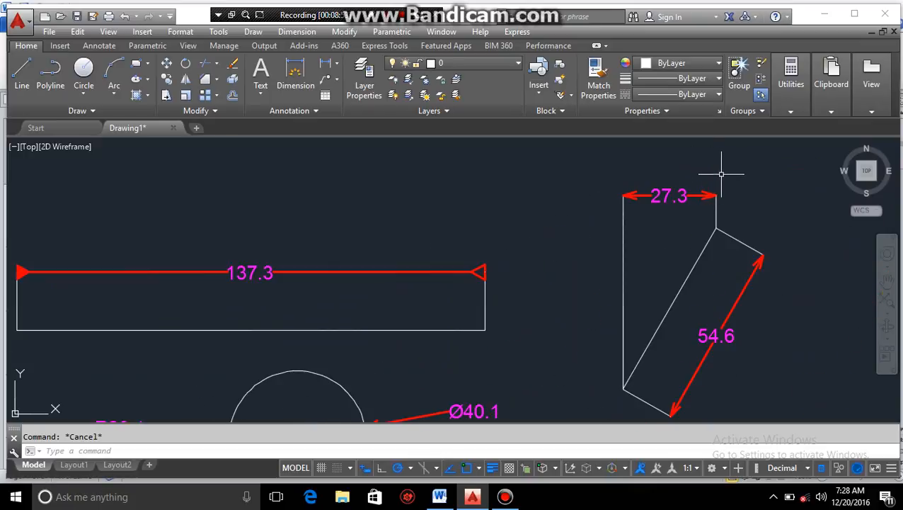
mouse_move(722, 174)
left_mouse_down()
mouse_move(647, 155)
mouse_move(557, 302)
mouse_move(792, 202)
mouse_move(757, 182)
left_mouse_up()
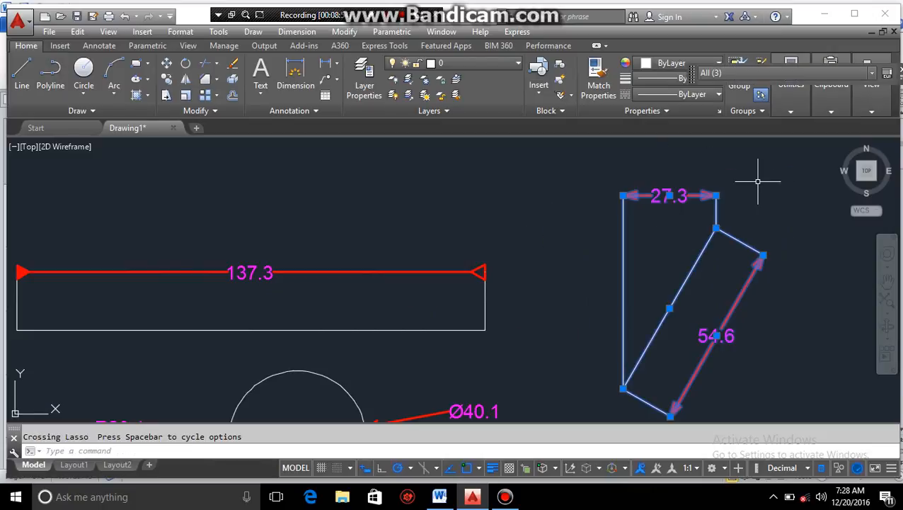
scroll(704, 242, "up", 5)
scroll(864, 277, "down", 7)
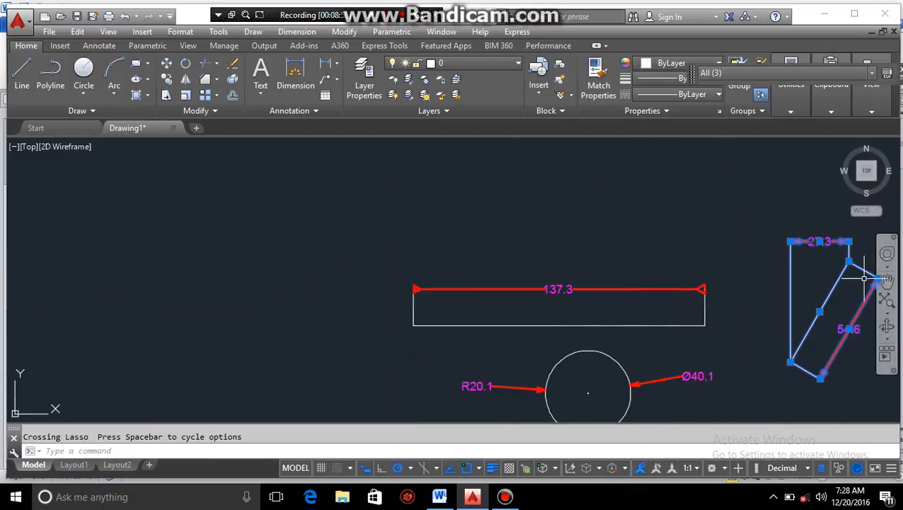
left_click(686, 244)
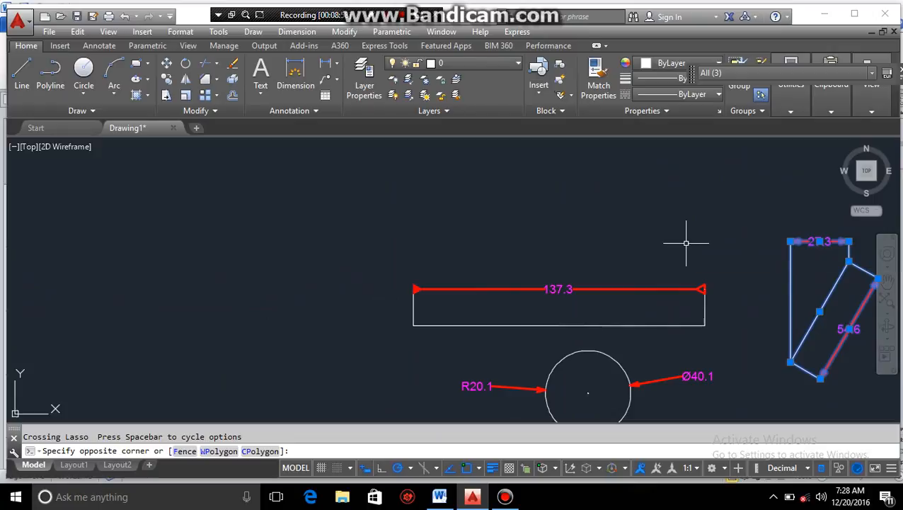
key("Escape")
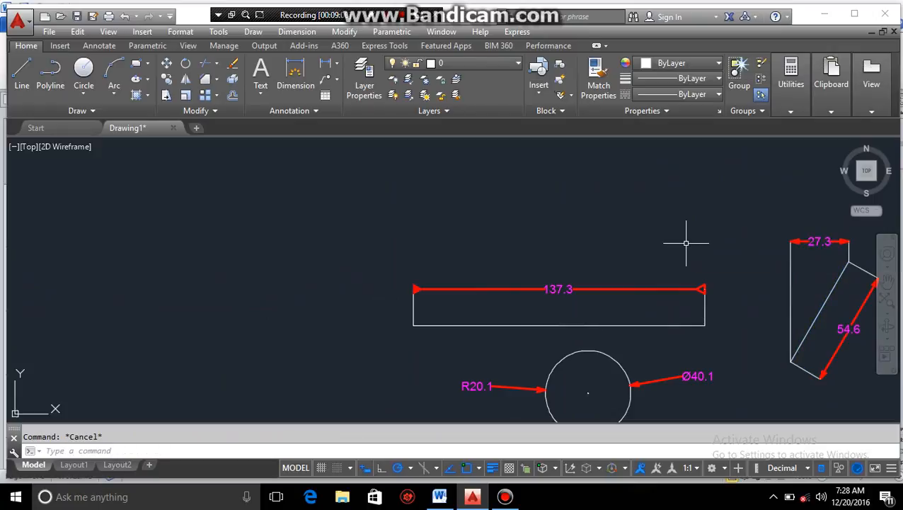
Examine the linear, aligned, radius and diameter dimensions across the whole drawing
middle_click_drag(736, 286, 548, 266)
middle_click_drag(540, 307, 528, 307)
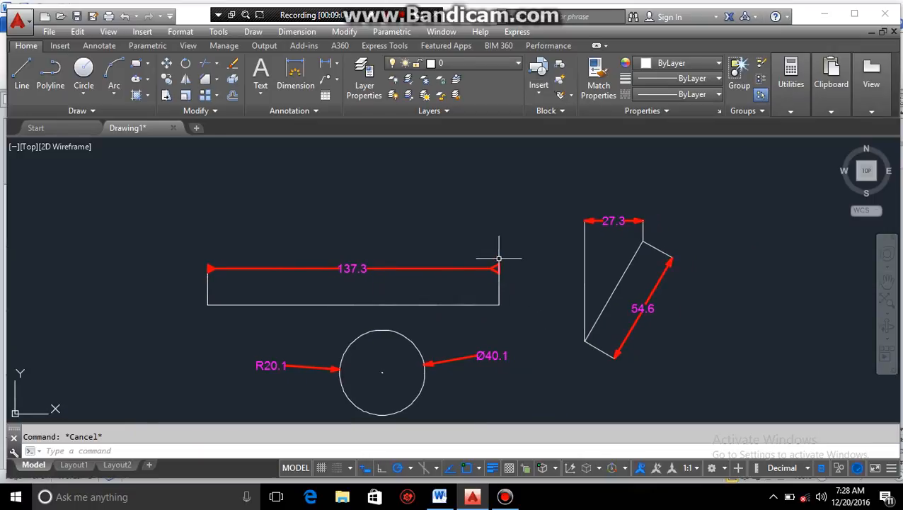
scroll(491, 262, "up", 5)
scroll(490, 262, "down", 6)
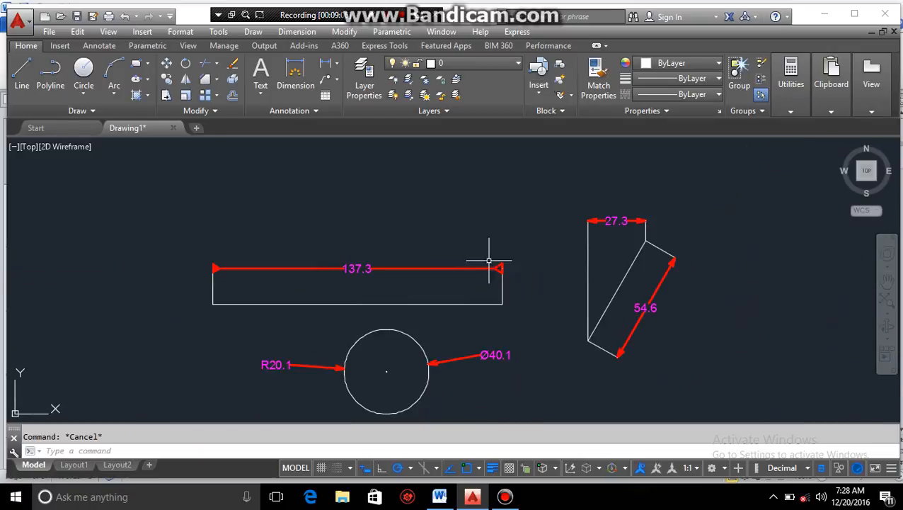
scroll(197, 256, "up", 7)
scroll(202, 261, "down", 11)
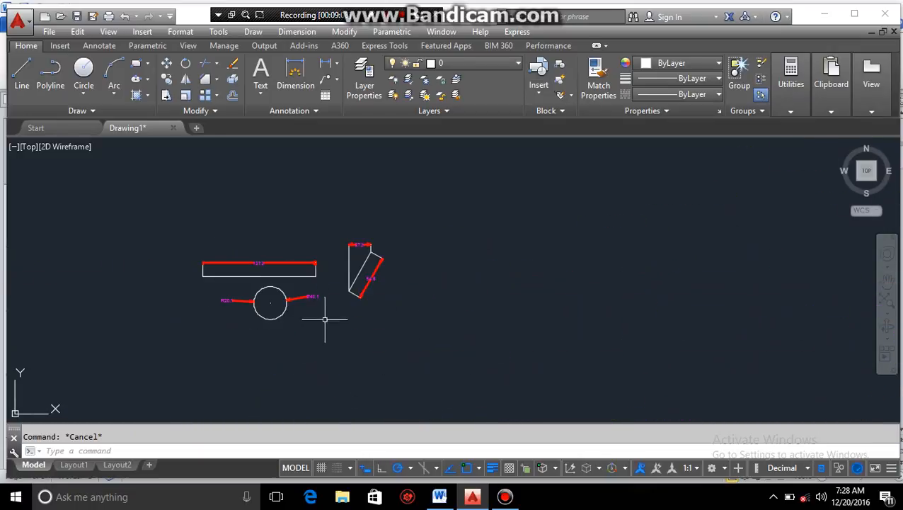
scroll(297, 310, "up", 6)
scroll(297, 309, "down", 6)
scroll(258, 297, "up", 6)
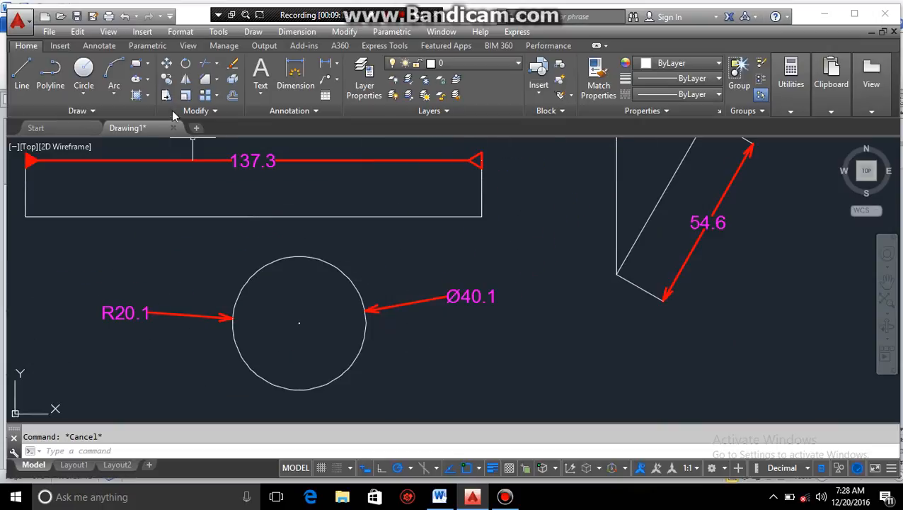
Draw a three-point arc about 42.7 units long, opening downward, below the inclined line
left_click(113, 71)
left_click(553, 356)
left_click(639, 357)
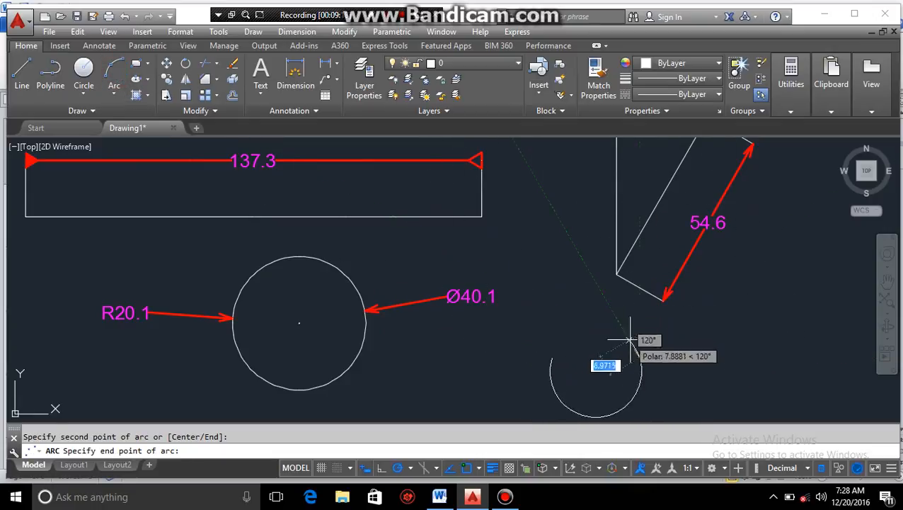
left_click(641, 380)
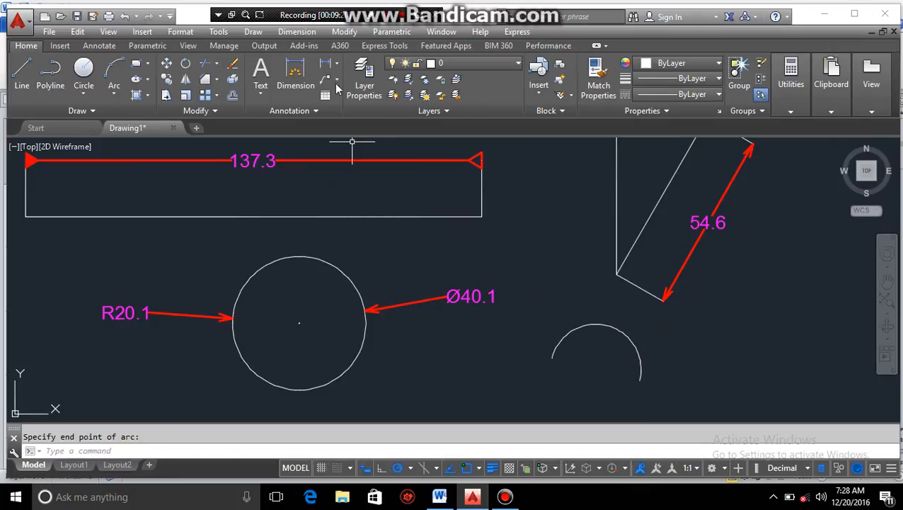
Add an arc length dimension to the new arc, placed outside the curve
left_click(338, 65)
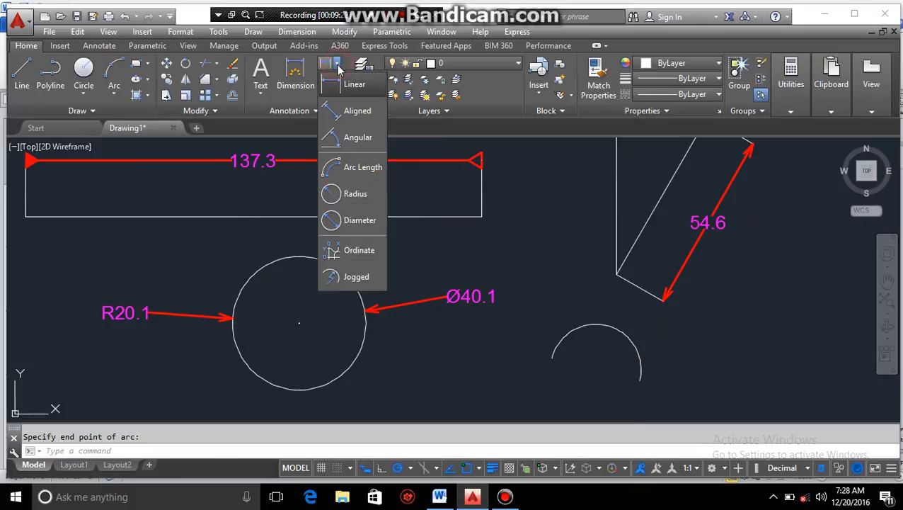
left_click(348, 170)
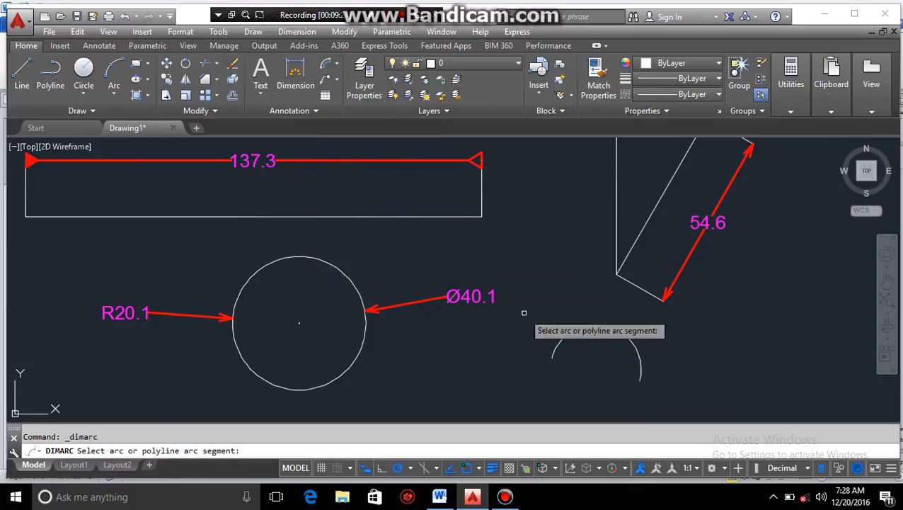
left_click(593, 323)
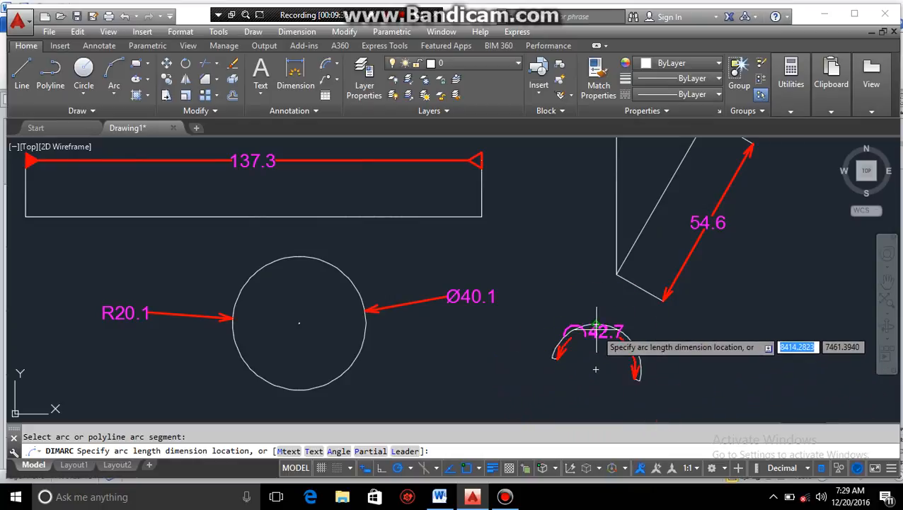
left_click(545, 311)
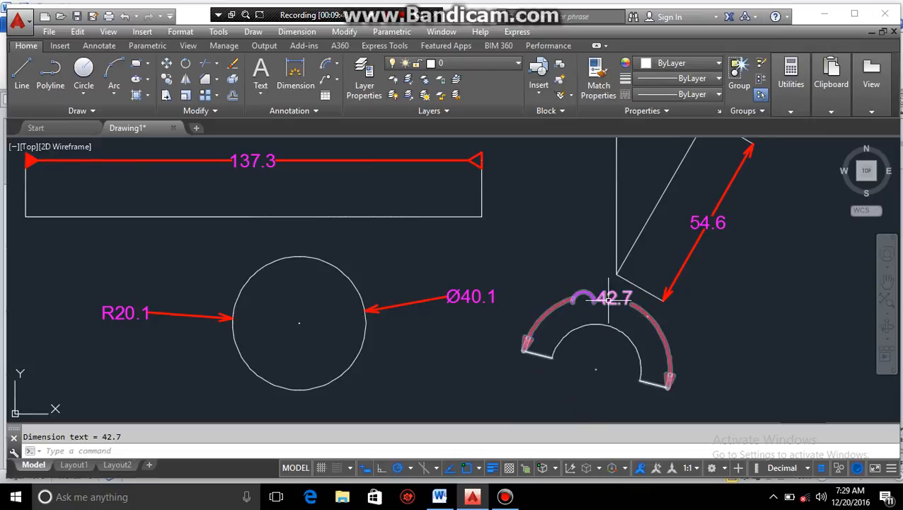
mouse_move(607, 299)
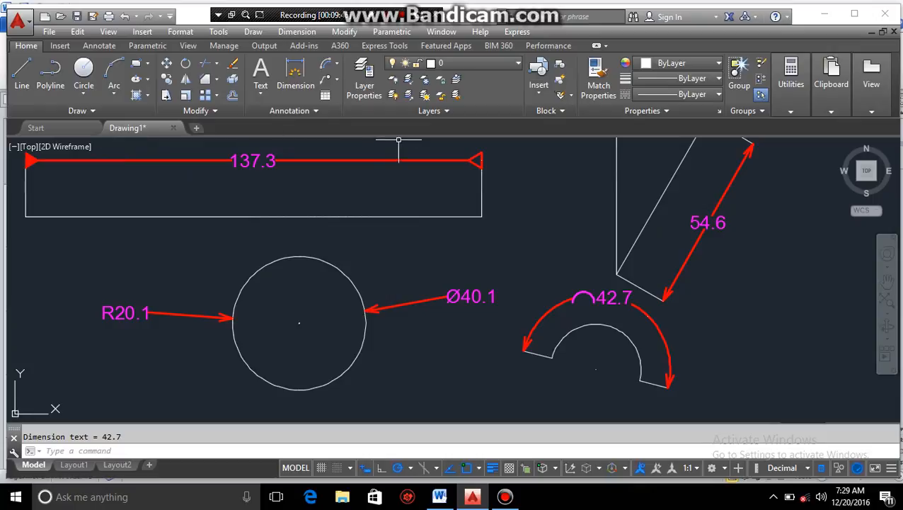
Erase all the shapes and dimensions from the drawing
scroll(541, 270, "down", 5)
mouse_move(640, 310)
left_mouse_down()
mouse_move(328, 178)
mouse_move(323, 371)
left_mouse_up()
key("Delete")
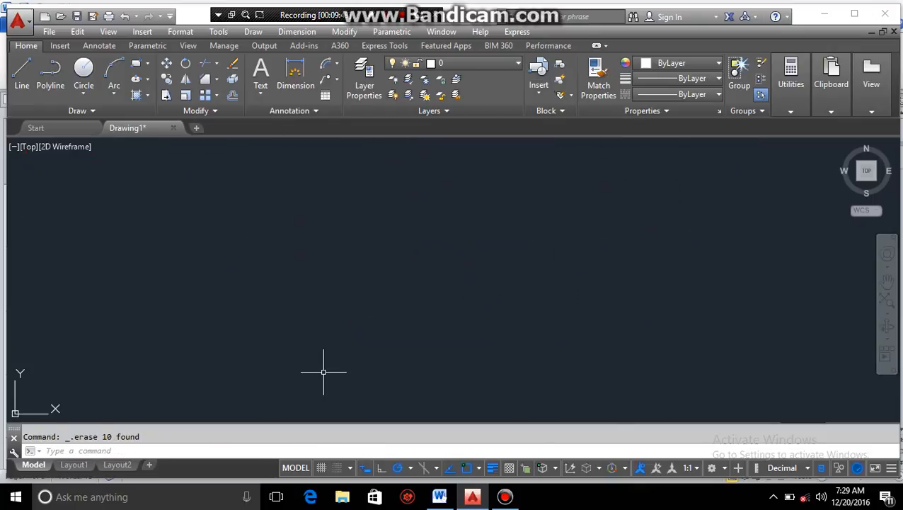